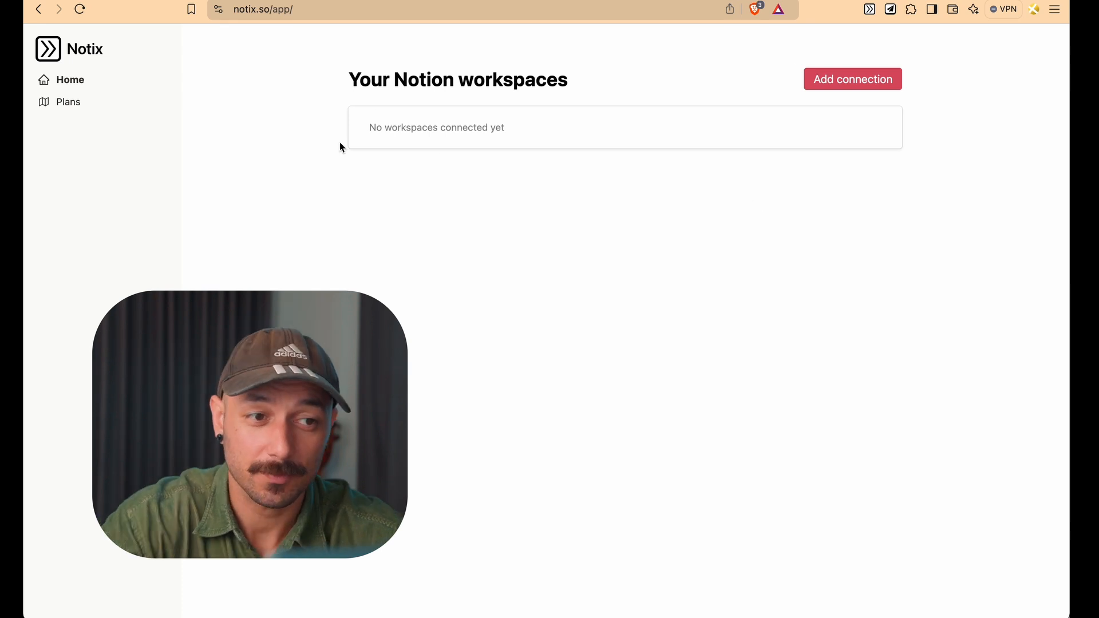
{"action": "left_click_drag", "start_coordinate": [367, 128], "coordinate": [551, 137]}
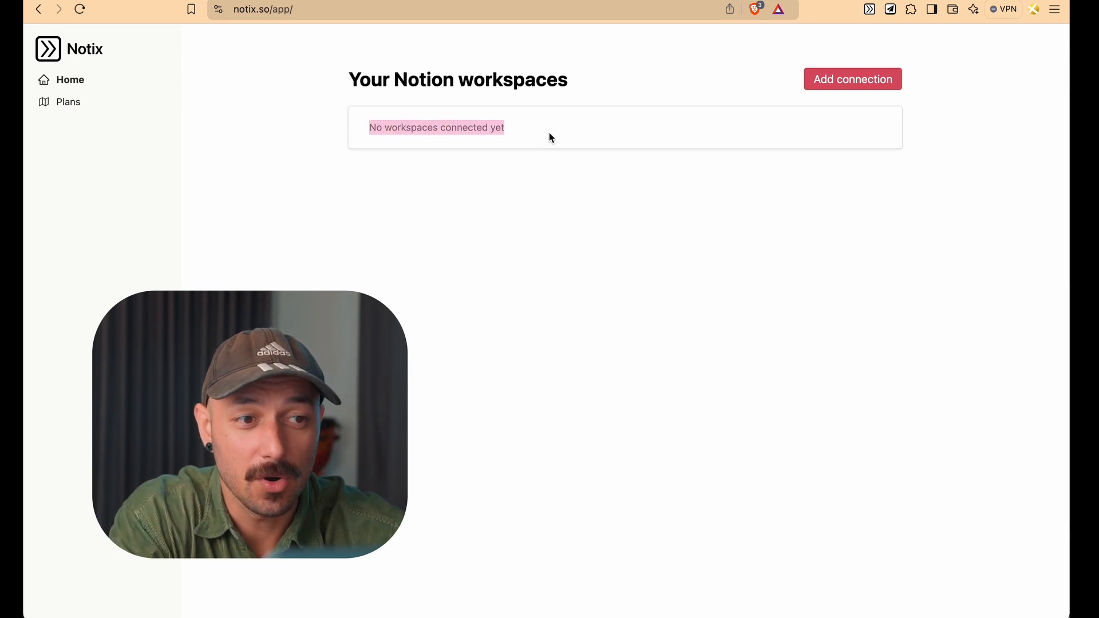
{"action": "left_click", "coordinate": [551, 137]}
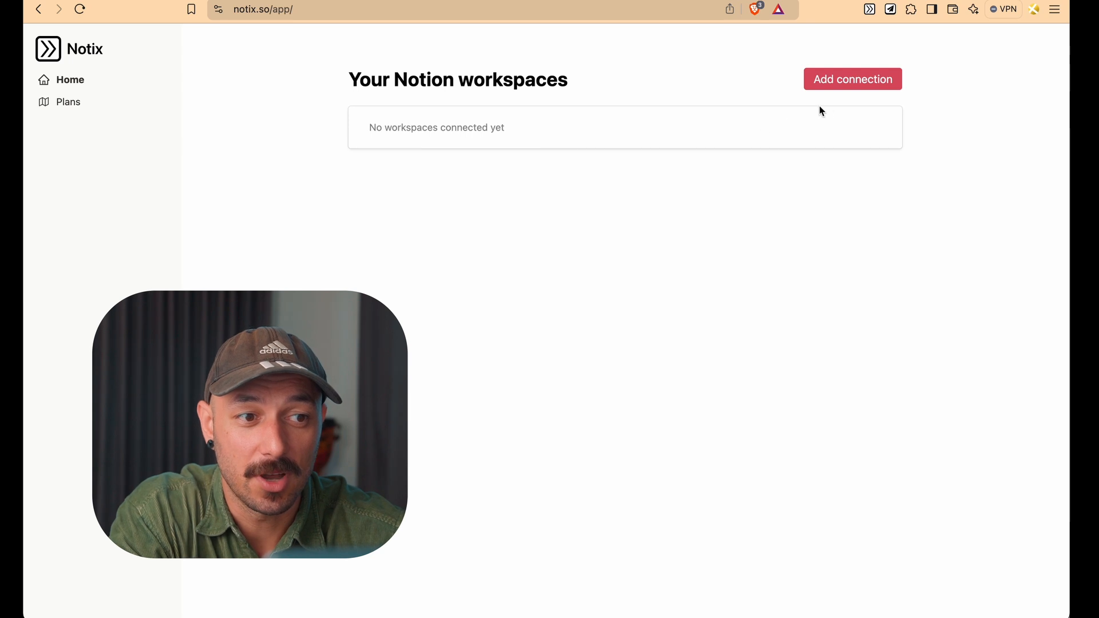
Connect the ACME Notion workspace to Notix, granting access to all listed pages
{"action": "left_click", "coordinate": [832, 86]}
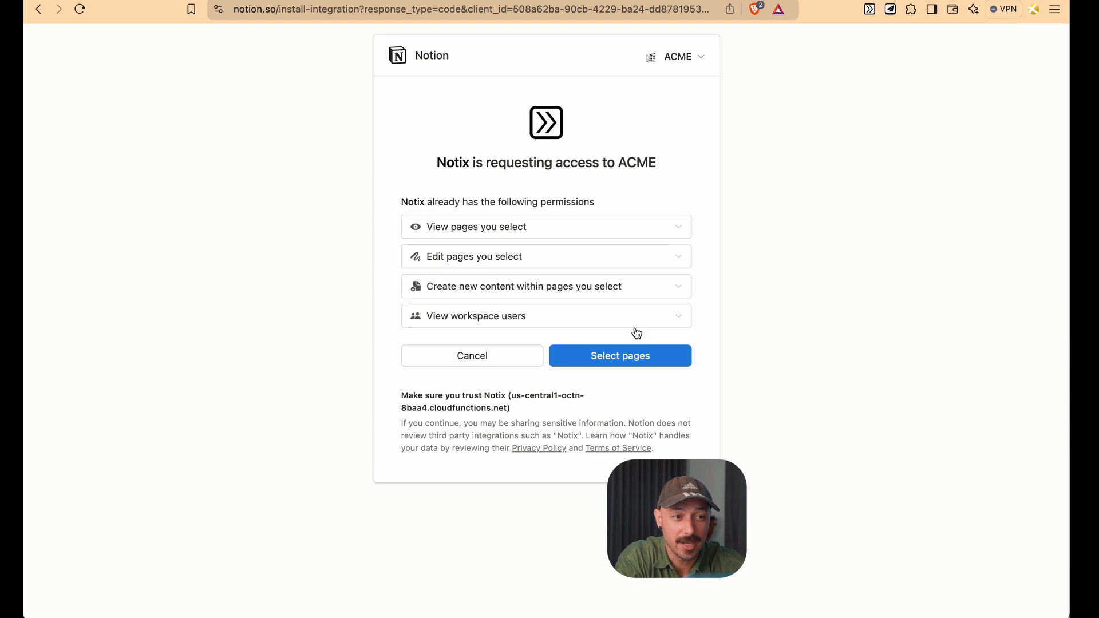
{"action": "left_click", "coordinate": [633, 360]}
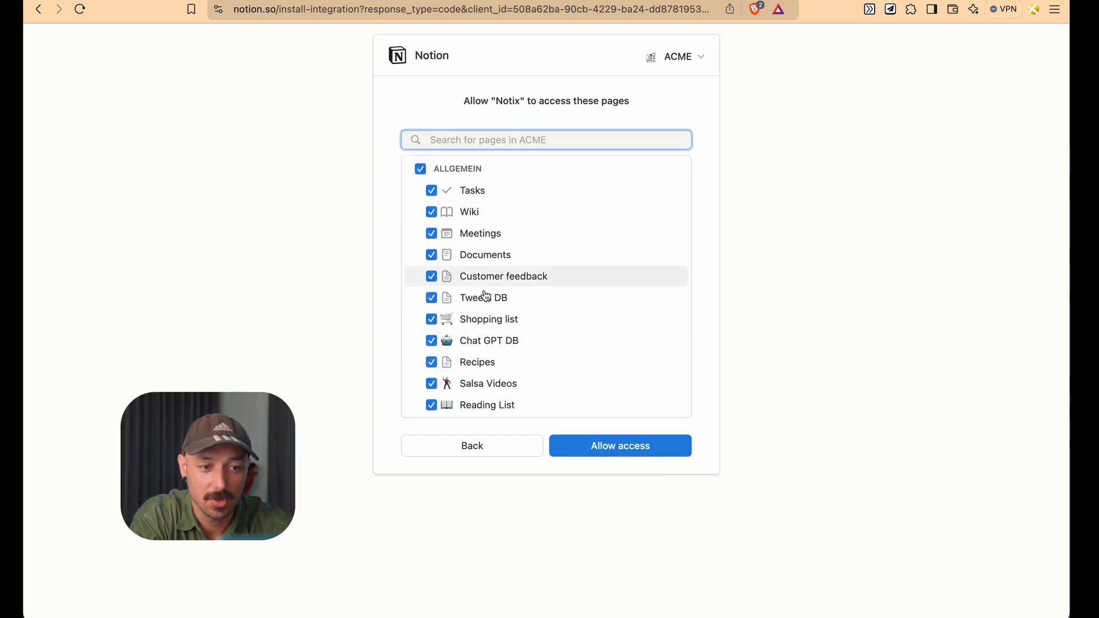
{"action": "scroll", "coordinate": [487, 293], "scroll_direction": "down", "scroll_amount": 3}
{"action": "scroll", "coordinate": [486, 296], "scroll_direction": "up", "scroll_amount": 3}
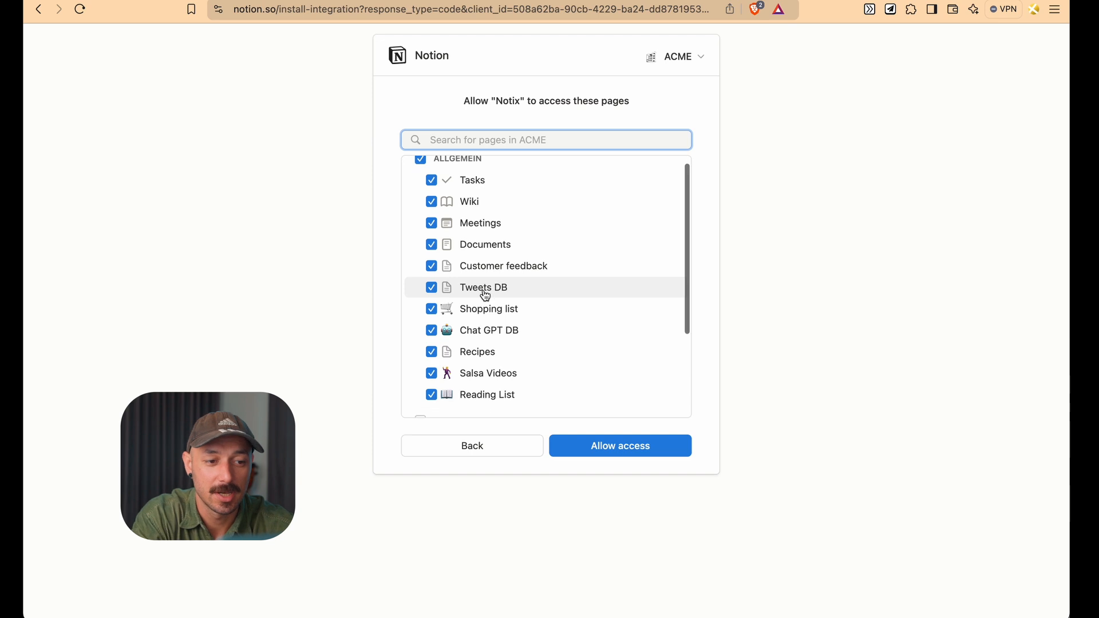
{"action": "scroll", "coordinate": [484, 292], "scroll_direction": "down", "scroll_amount": 1}
{"action": "scroll", "coordinate": [520, 181], "scroll_direction": "up", "scroll_amount": 1}
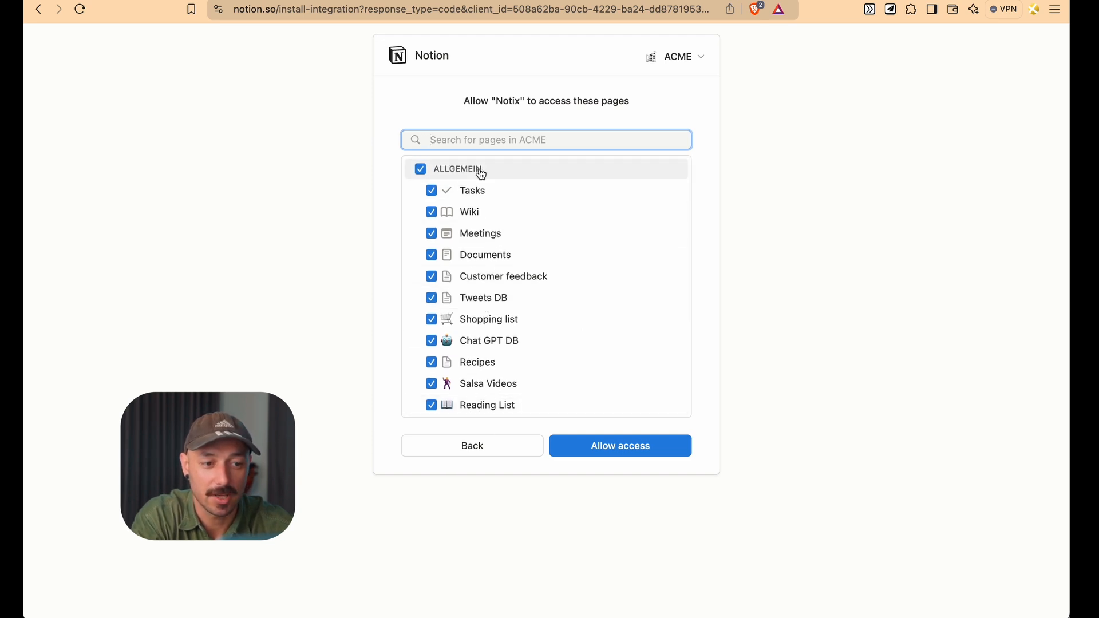
{"action": "left_click", "coordinate": [597, 459]}
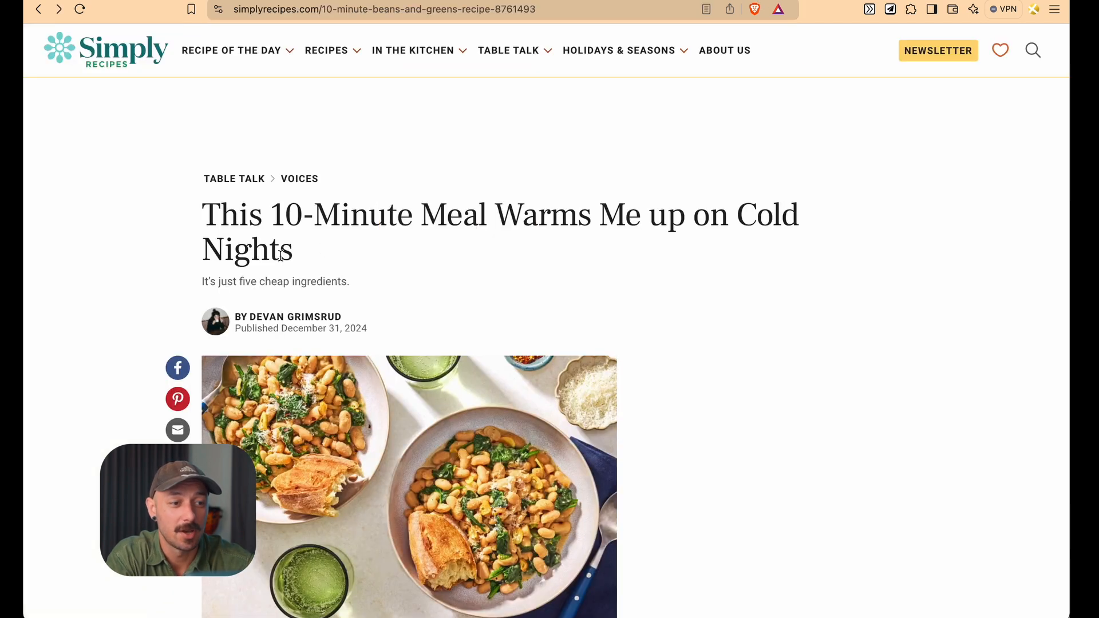
Open the Notix sidebar on the recipe article and start a new page without template in the ACME Recipes database
{"action": "scroll", "coordinate": [280, 254], "scroll_direction": "down", "scroll_amount": 3}
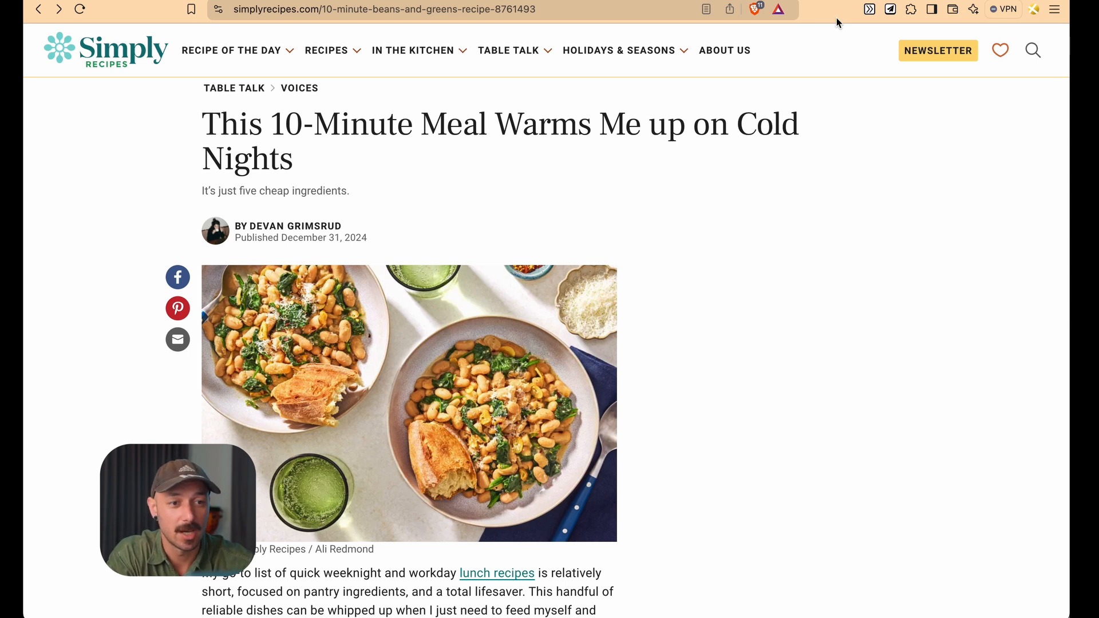
{"action": "left_click", "coordinate": [868, 10]}
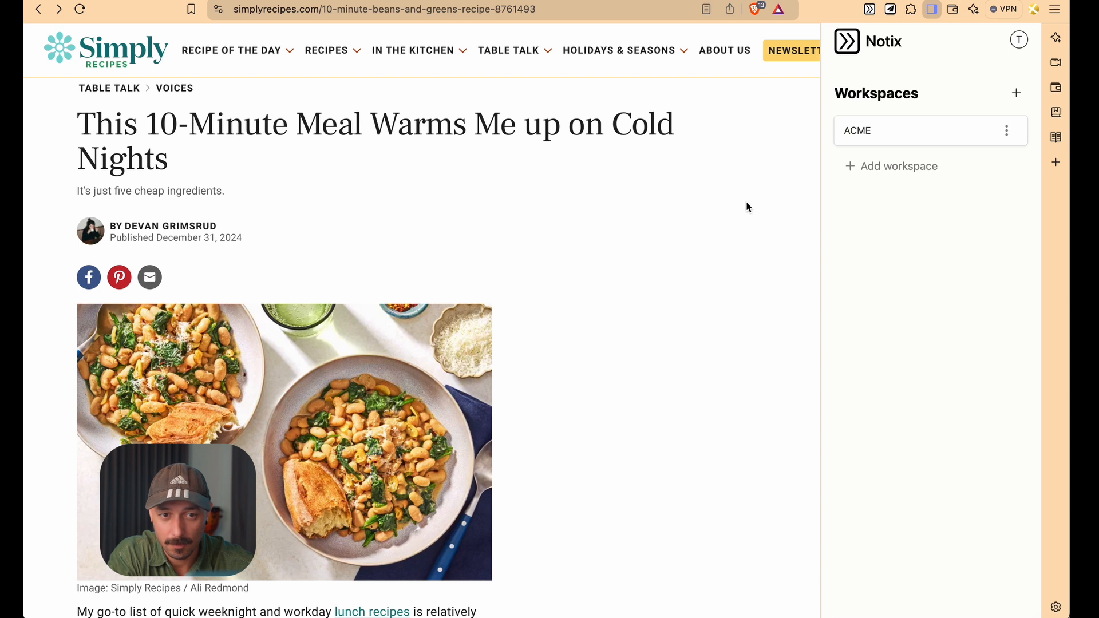
{"action": "left_click", "coordinate": [896, 131]}
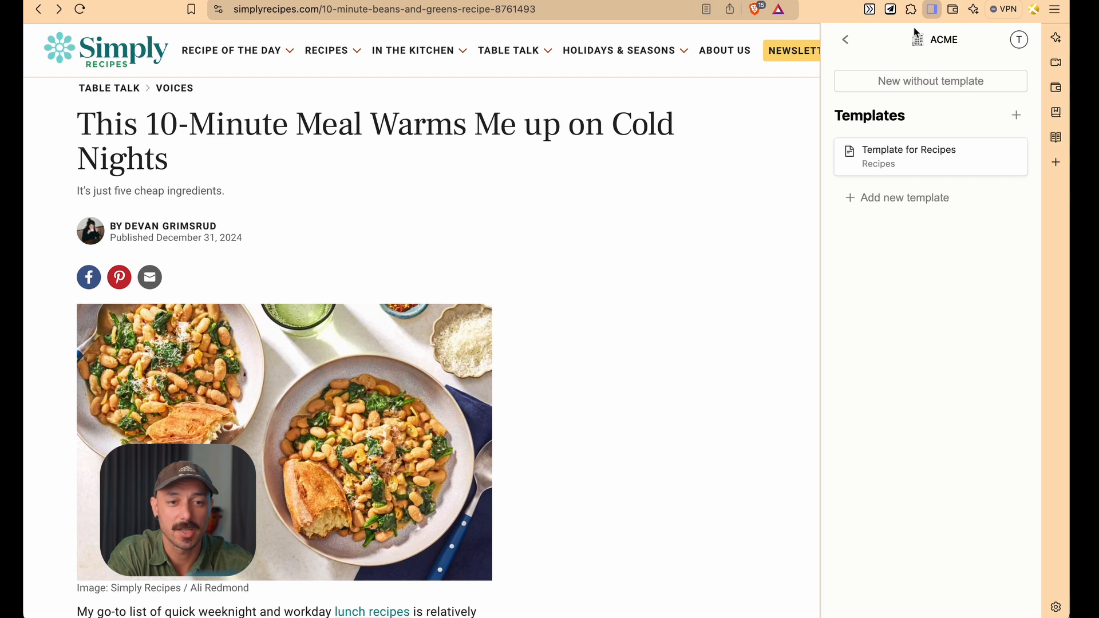
{"action": "left_click", "coordinate": [908, 80]}
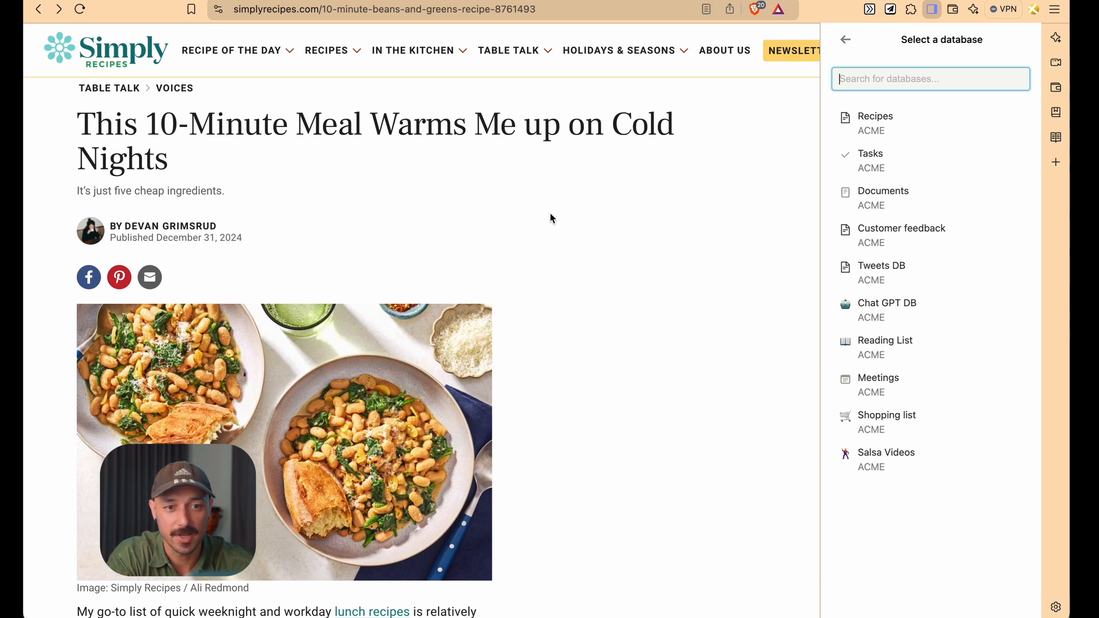
{"action": "left_click", "coordinate": [867, 129]}
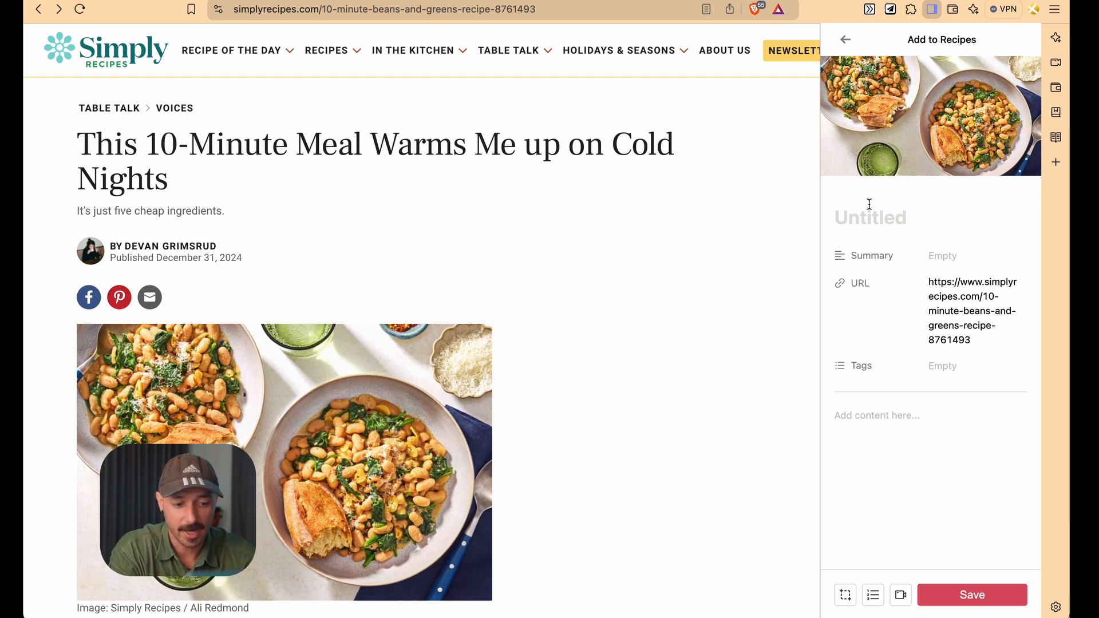
Set the new page's title to "My title"
{"action": "type", "text": "My tie"}
{"action": "key", "text": "BackSpace"}
{"action": "type", "text": "töe"}
{"action": "key", "text": "BackSpace"}
{"action": "key", "text": "BackSpace"}
{"action": "type", "text": "les"}
{"action": "key", "text": "BackSpace"}
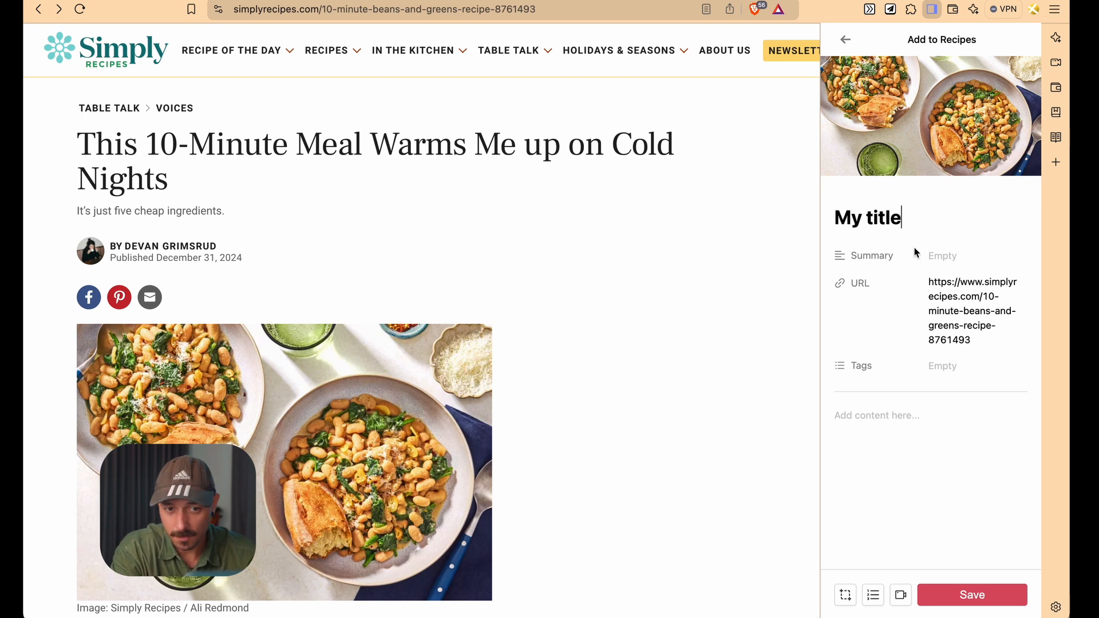
Add the American tag to the page's Tags property
{"action": "left_click", "coordinate": [942, 259]}
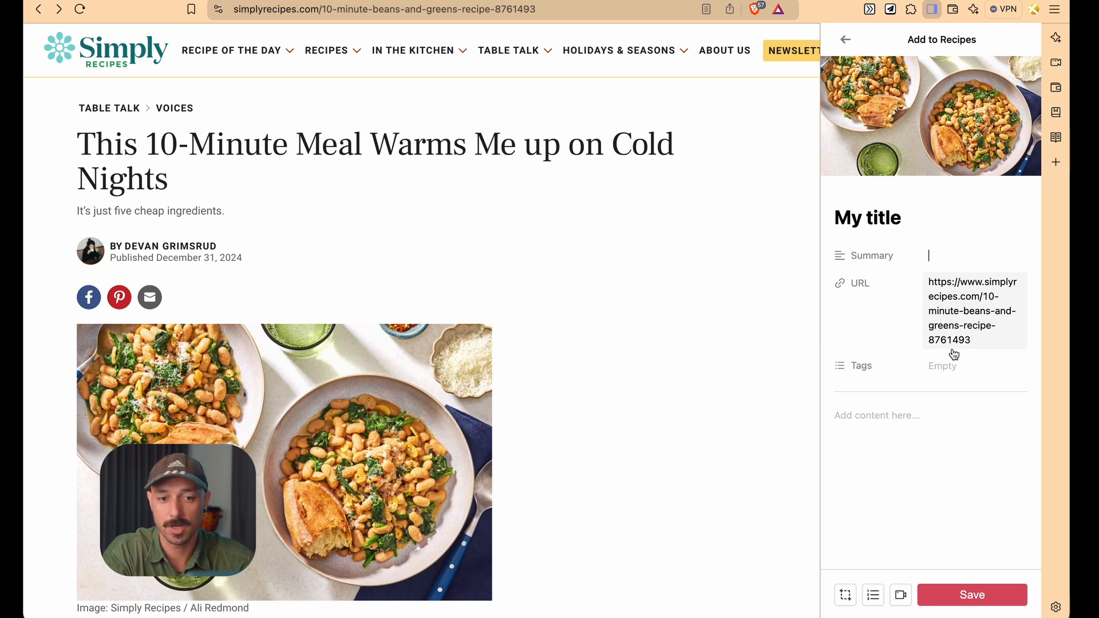
{"action": "left_click", "coordinate": [945, 368]}
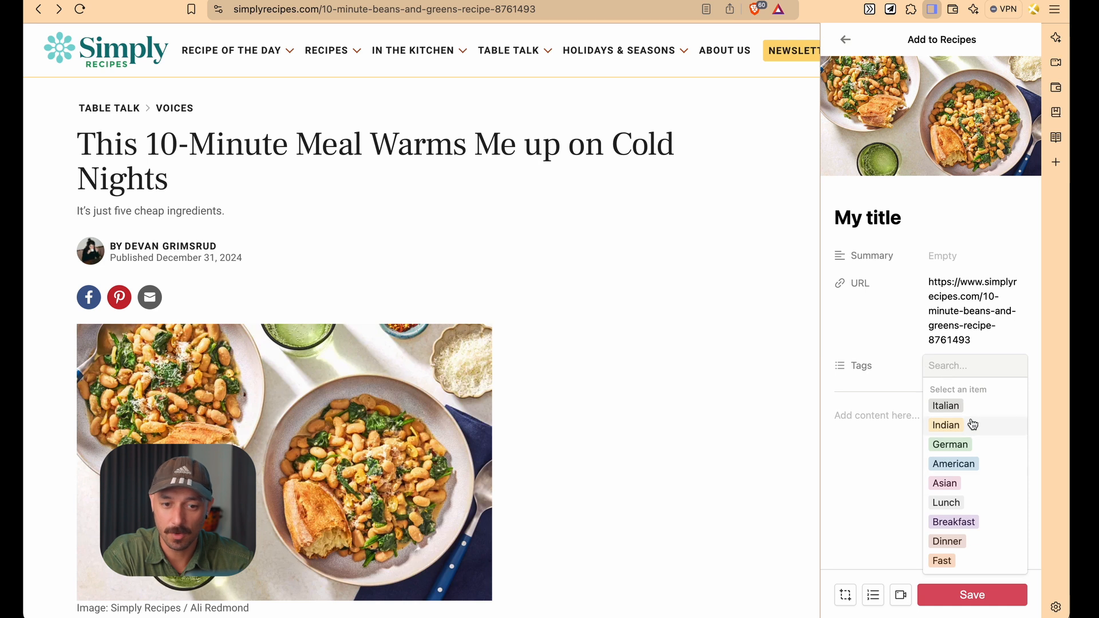
{"action": "left_click", "coordinate": [974, 464]}
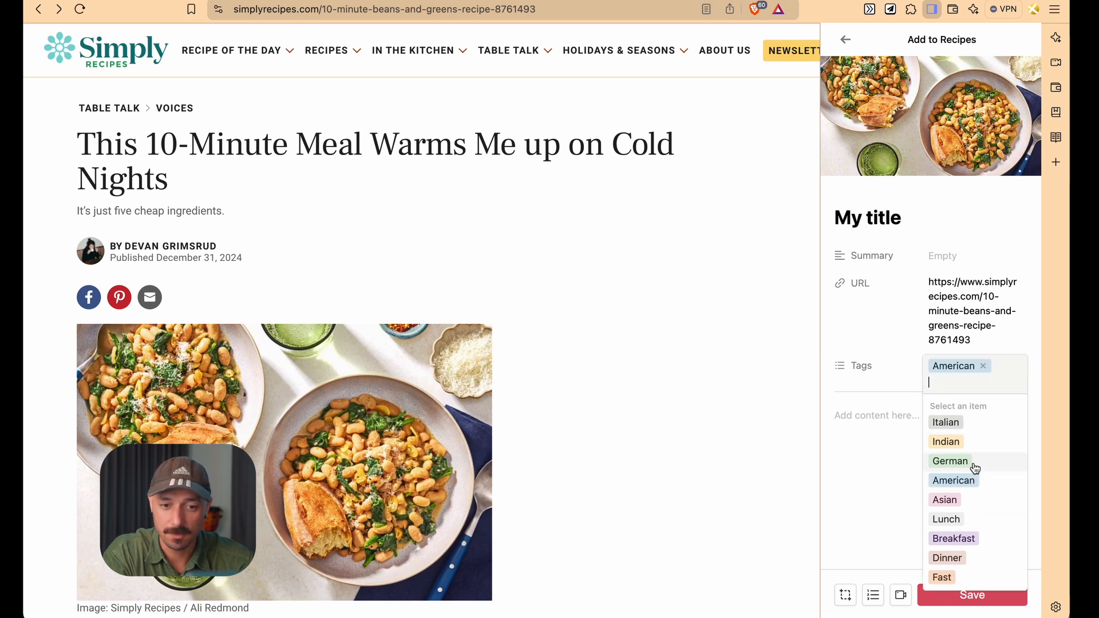
{"action": "left_click", "coordinate": [887, 450]}
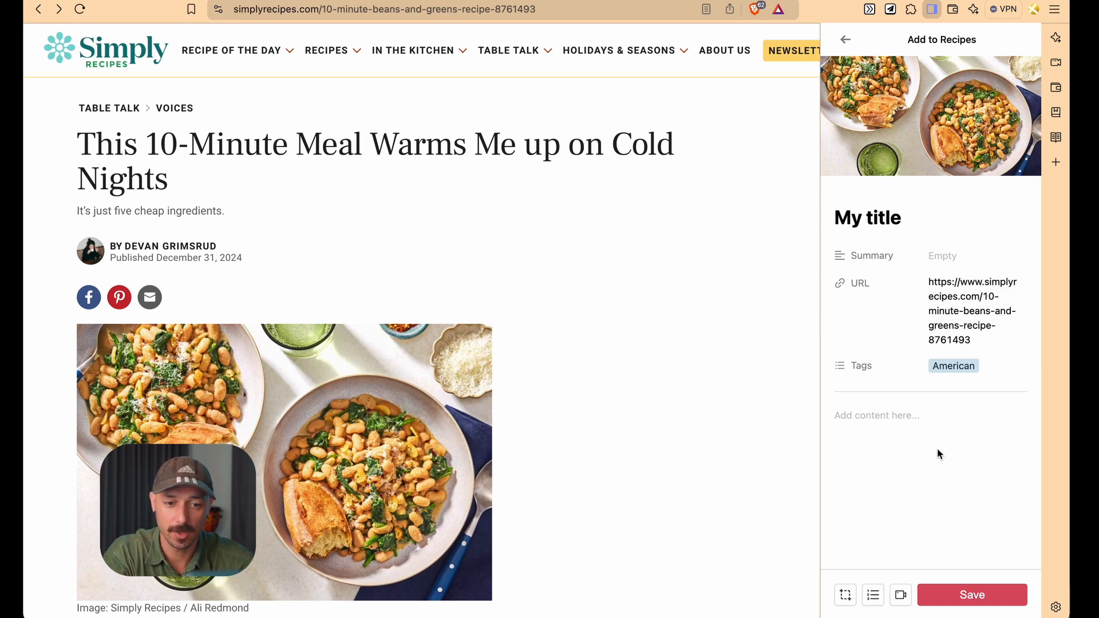
Write "This is my recipe." in the page content with a "Headline" level-2 heading above it
{"action": "left_click", "coordinate": [919, 415]}
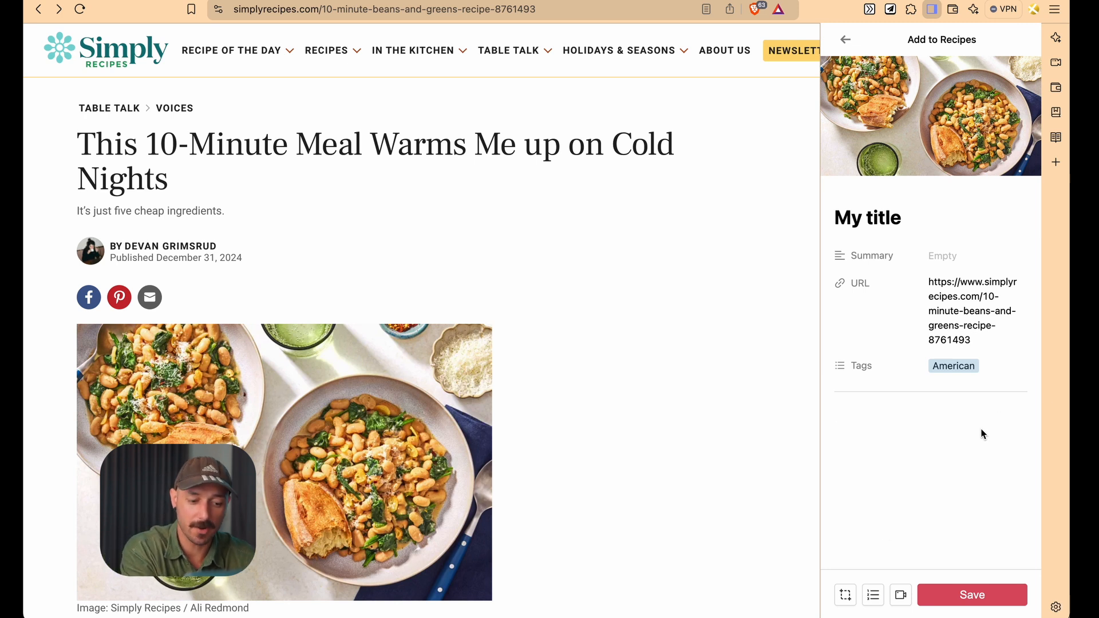
{"action": "type", "text": "This is my recipe"}
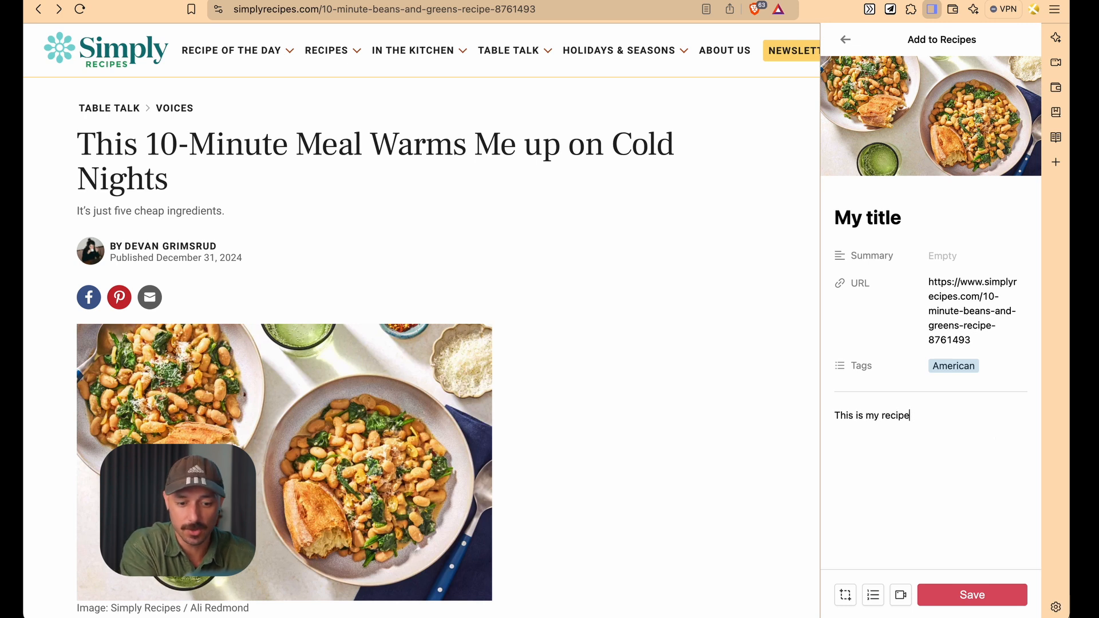
{"action": "key", "text": "Return"}
{"action": "key", "text": "Up"}
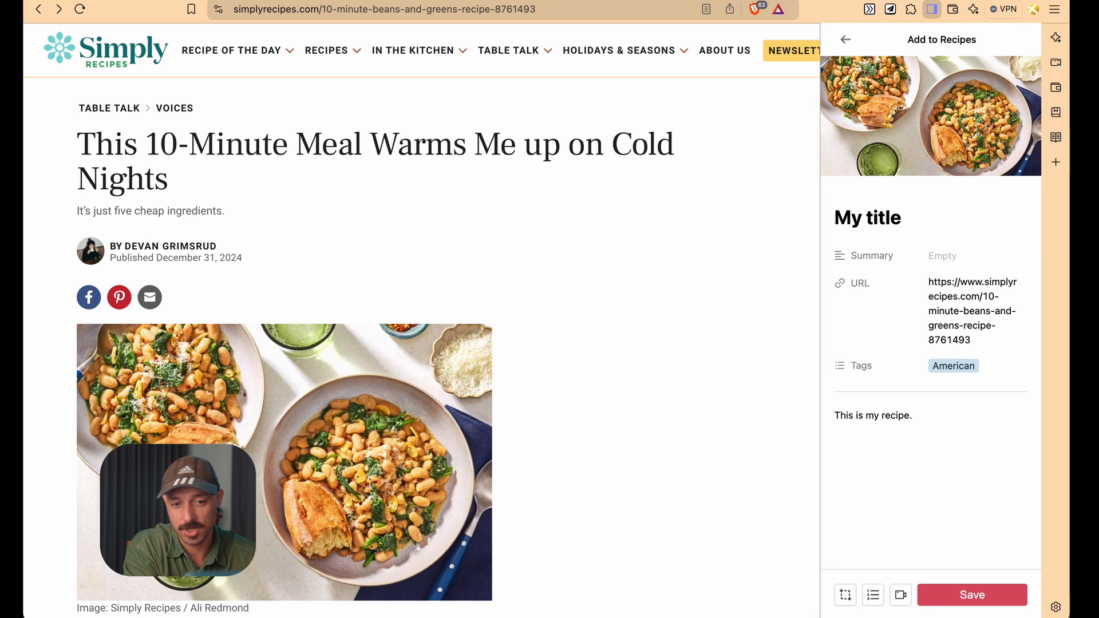
{"action": "key", "text": "Return"}
{"action": "key", "text": "Up"}
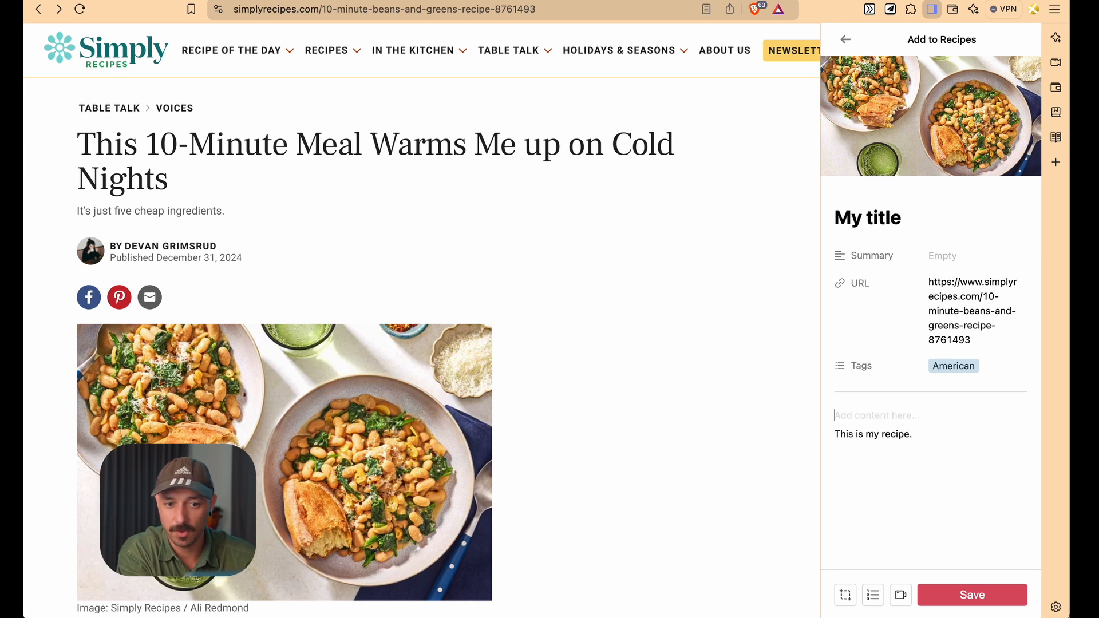
{"action": "type", "text": "##"}
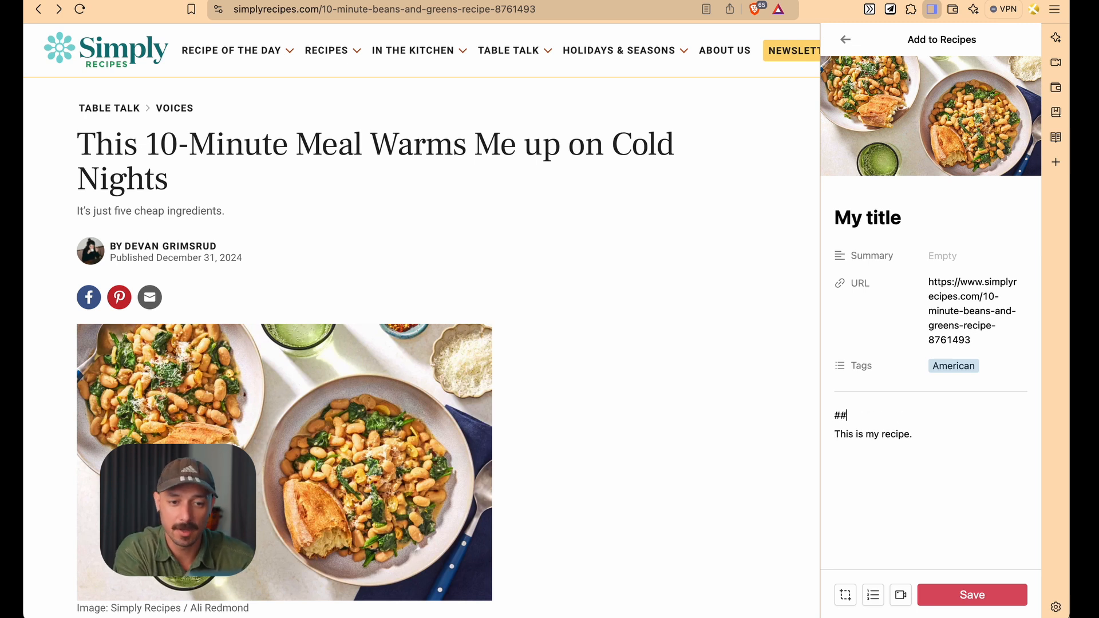
{"action": "type", "text": " Headline"}
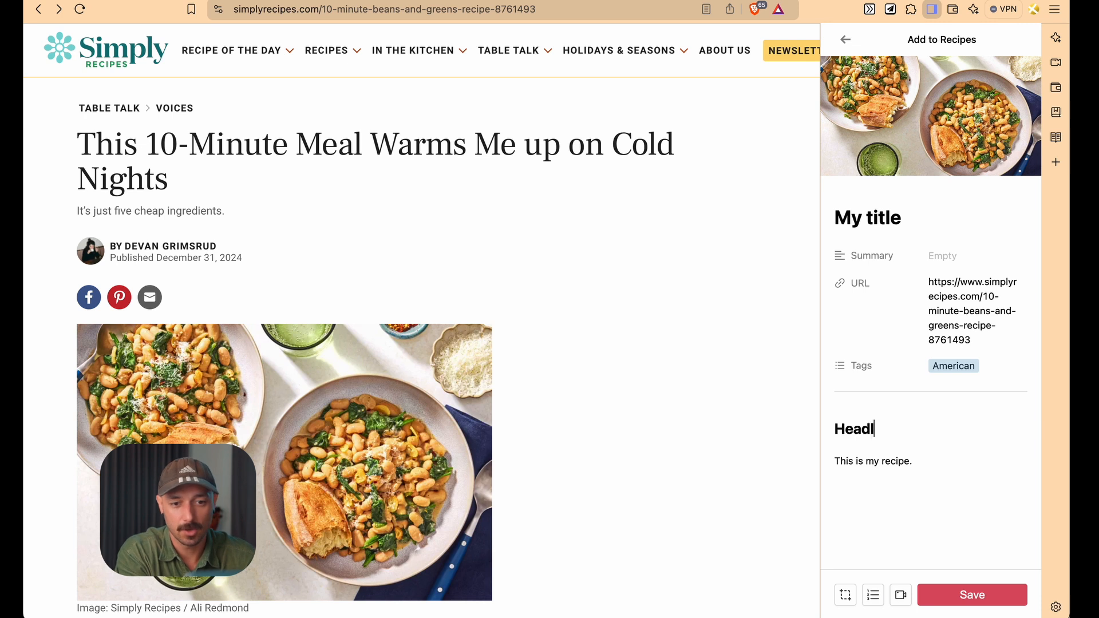
Add a level-3 heading "Headline 2" below the paragraph
{"action": "left_click", "coordinate": [931, 461]}
{"action": "key", "text": "Return"}
{"action": "type", "text": "### "}
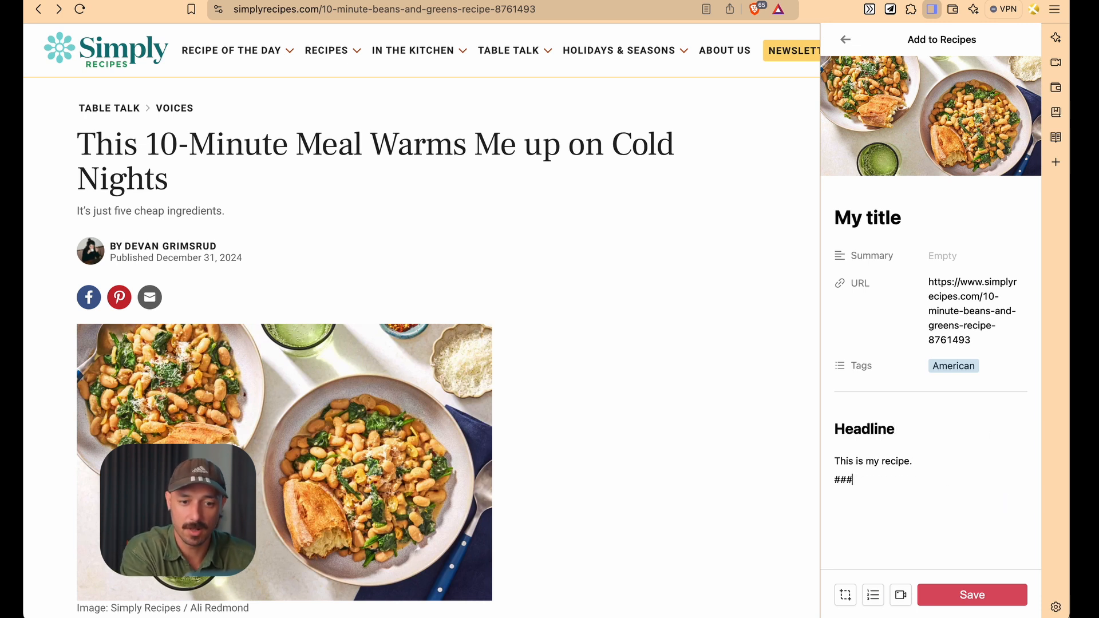
{"action": "type", "text": "Headli"}
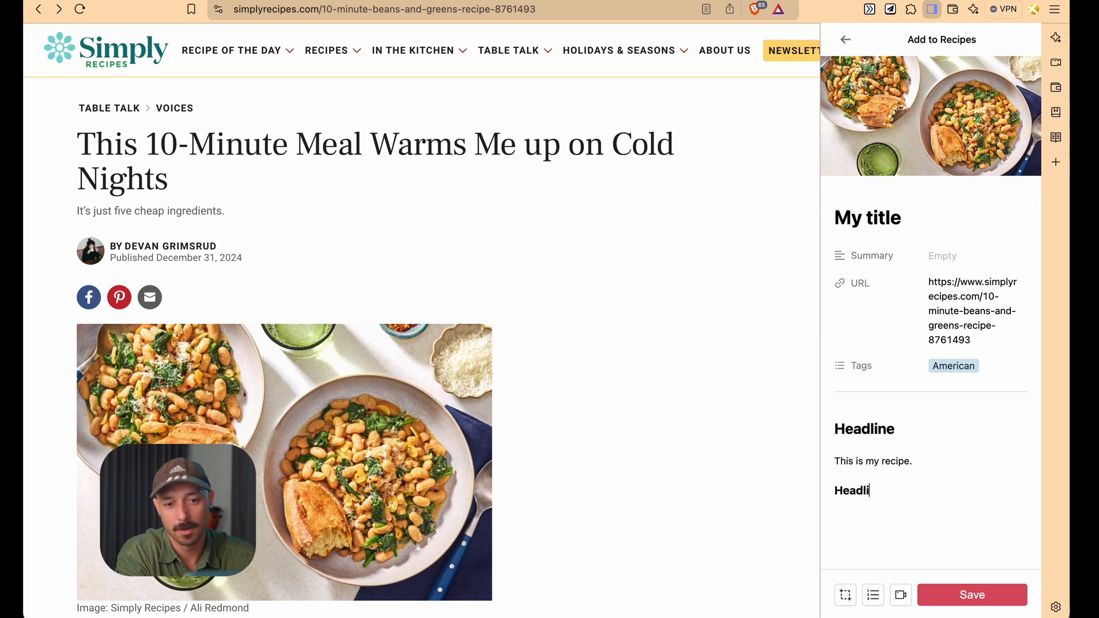
{"action": "type", "text": "ne 2"}
{"action": "key", "text": "Return"}
{"action": "key", "text": "BackSpace"}
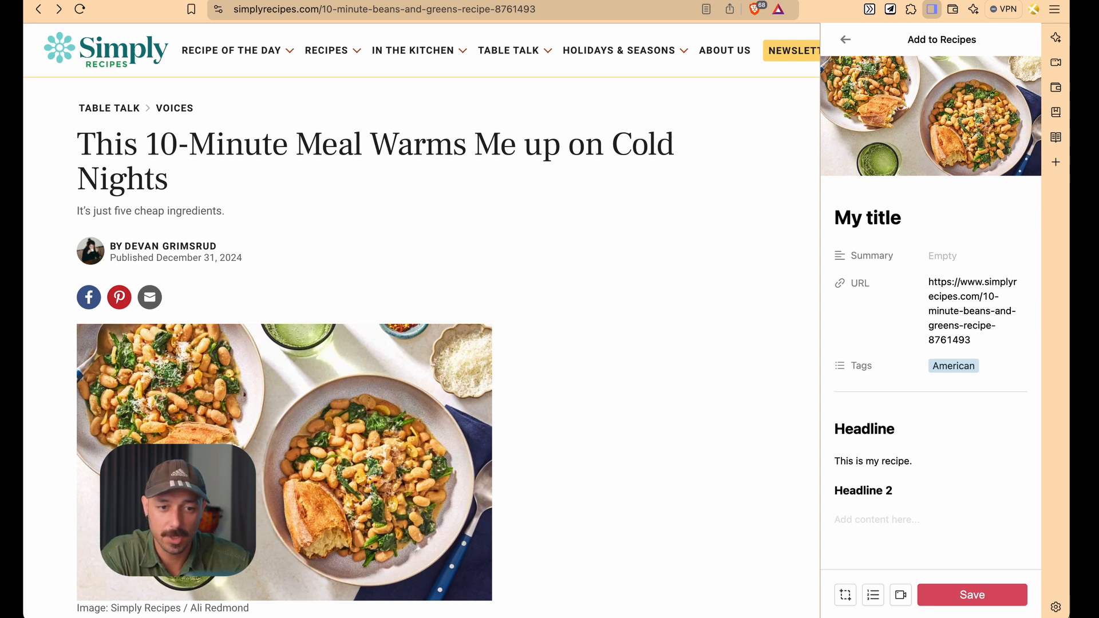
Capture an area screenshot of the article's food photo into the page content
{"action": "scroll", "coordinate": [680, 234], "scroll_direction": "down", "scroll_amount": 1}
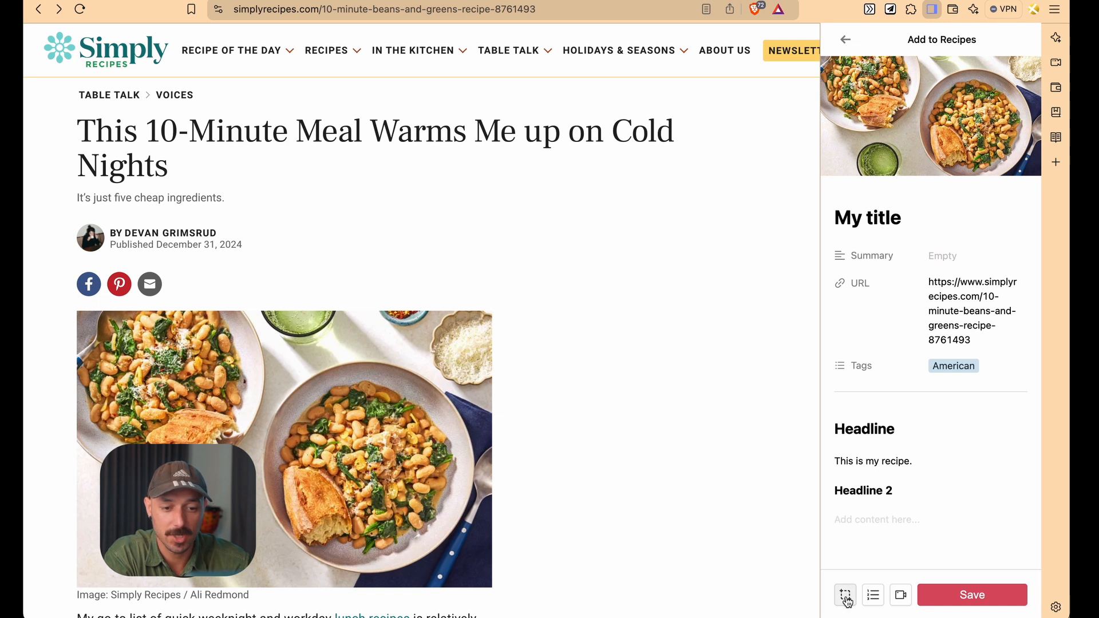
{"action": "left_click", "coordinate": [846, 596]}
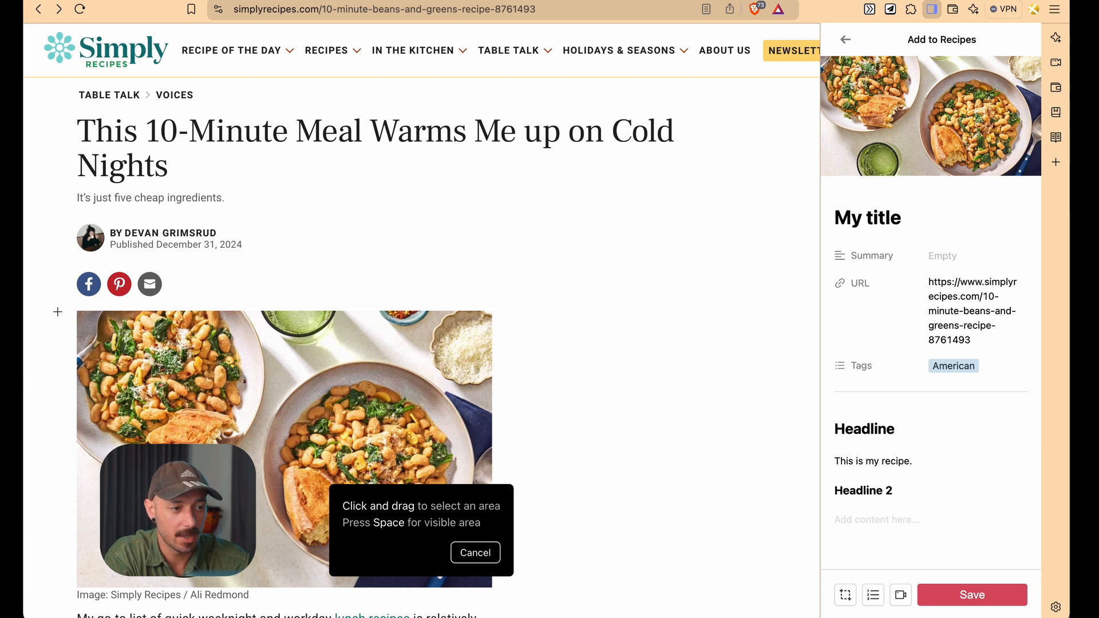
{"action": "left_click_drag", "start_coordinate": [54, 303], "coordinate": [514, 599]}
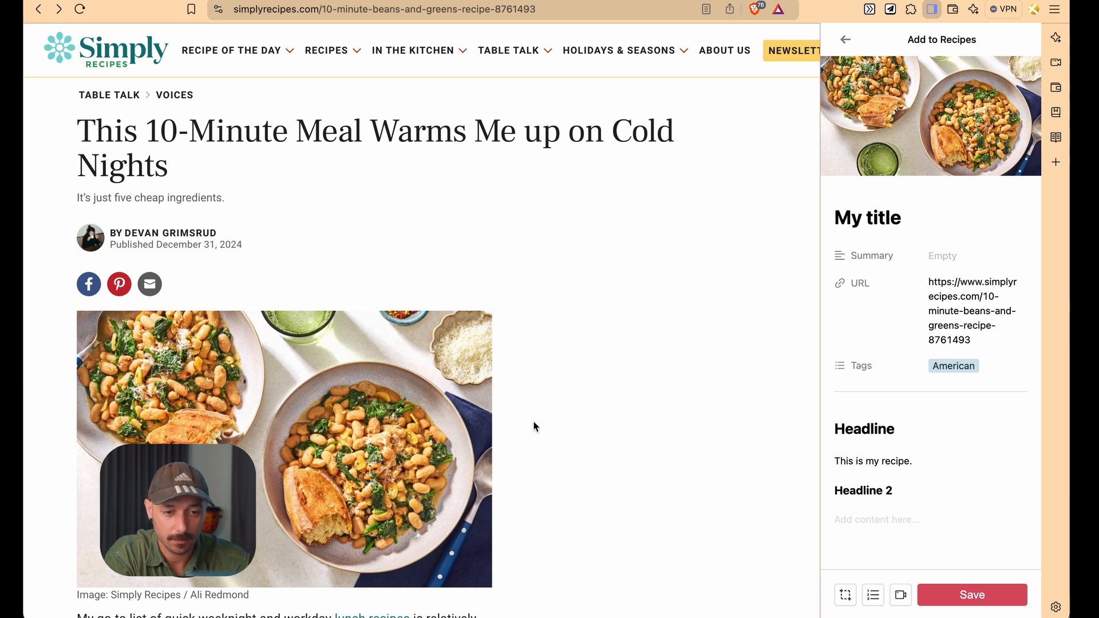
{"action": "scroll", "coordinate": [533, 420], "scroll_direction": "down", "scroll_amount": 3}
{"action": "left_click", "coordinate": [840, 526]}
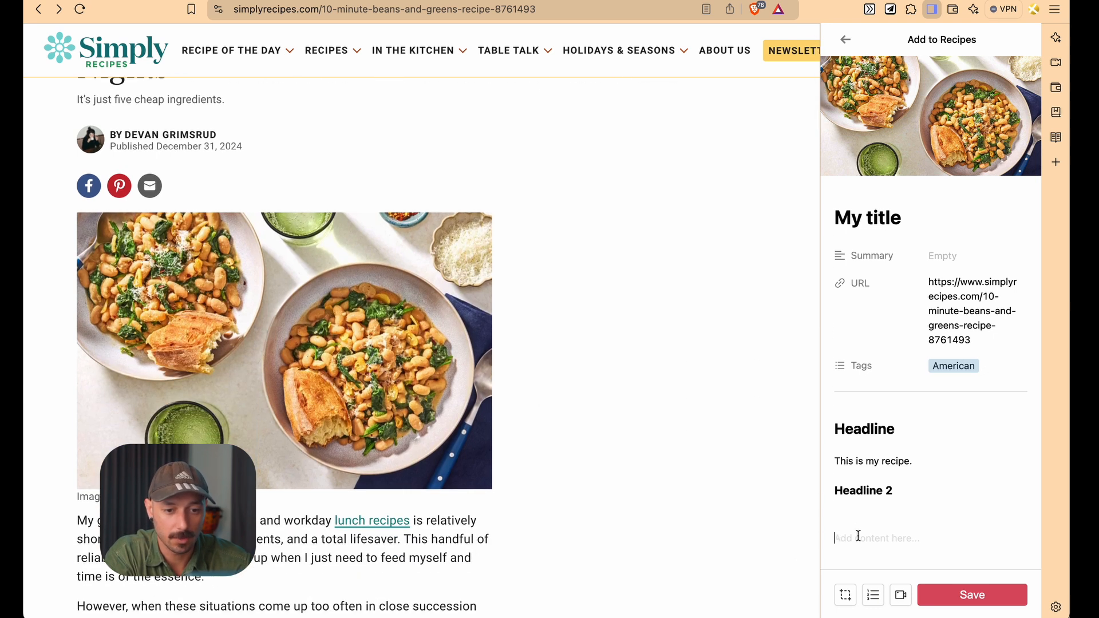
{"action": "left_click", "coordinate": [875, 523]}
{"action": "scroll", "coordinate": [919, 484], "scroll_direction": "down", "scroll_amount": 3}
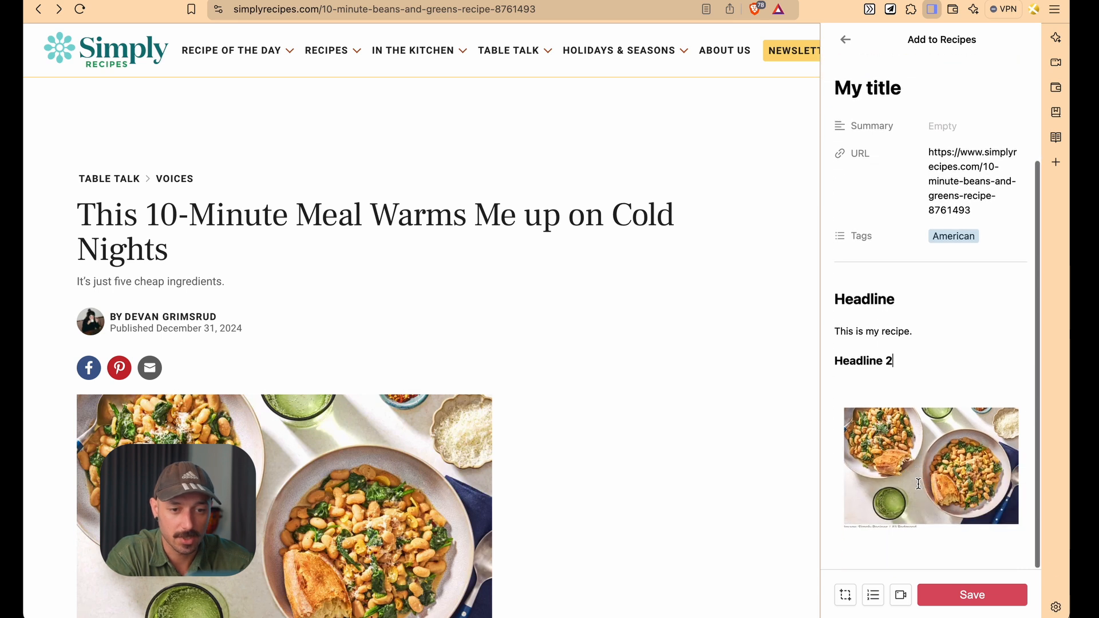
{"action": "left_click", "coordinate": [898, 391]}
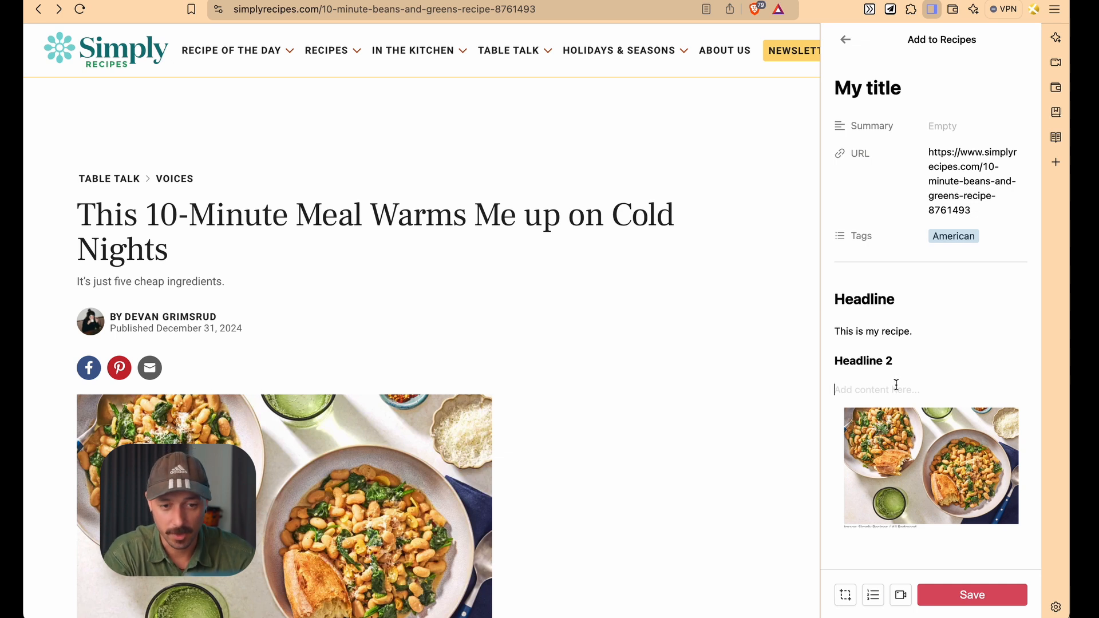
{"action": "mouse_move", "coordinate": [898, 538]}
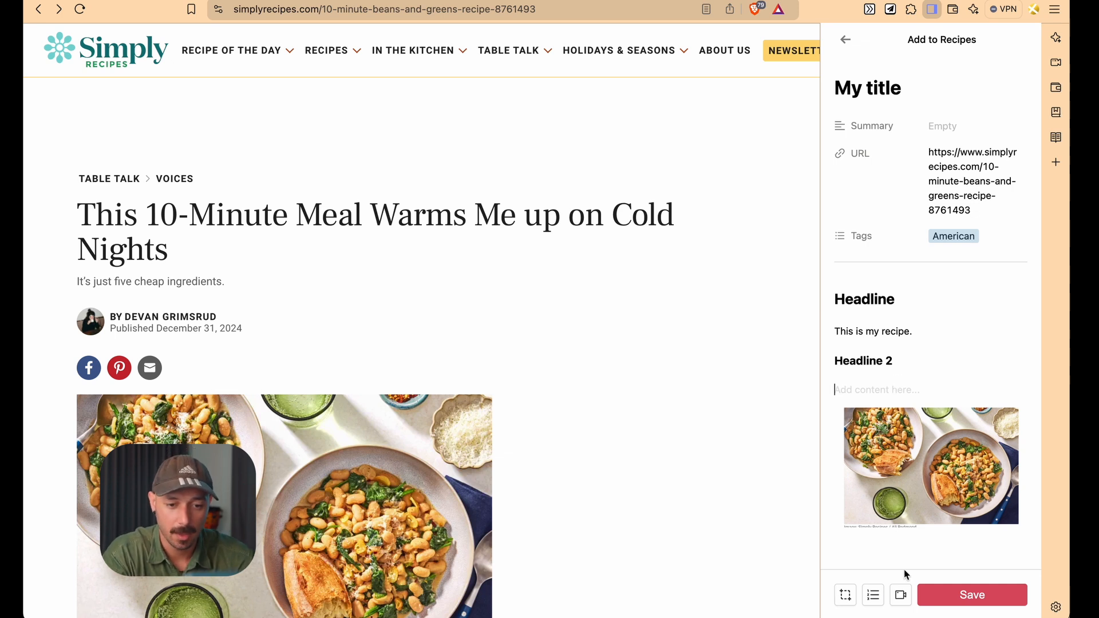
{"action": "scroll", "coordinate": [666, 535], "scroll_direction": "down", "scroll_amount": 15}
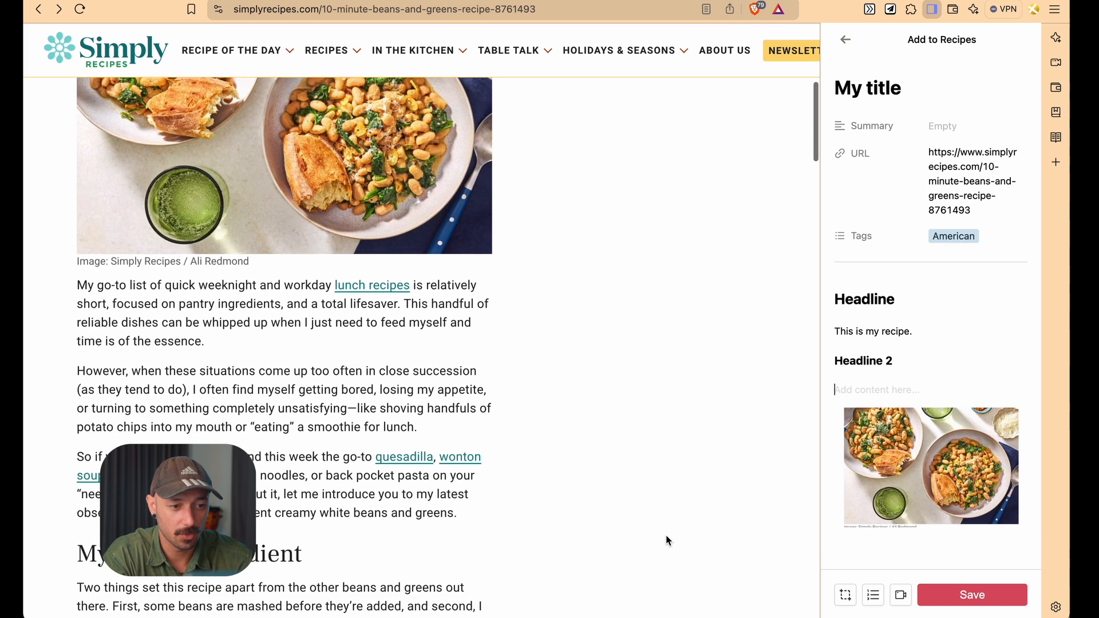
{"action": "scroll", "coordinate": [665, 535], "scroll_direction": "down", "scroll_amount": 5}
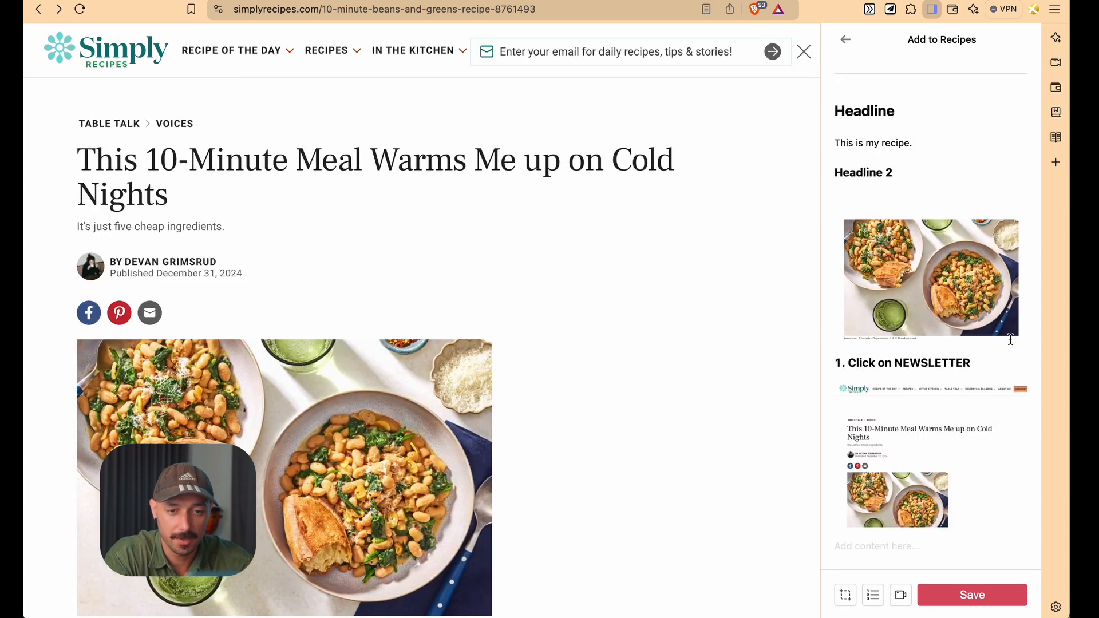
Record a screen video of the recipe article tab, with microphone allowed, while scrolling through the article, then stop recording
{"action": "left_click", "coordinate": [902, 602]}
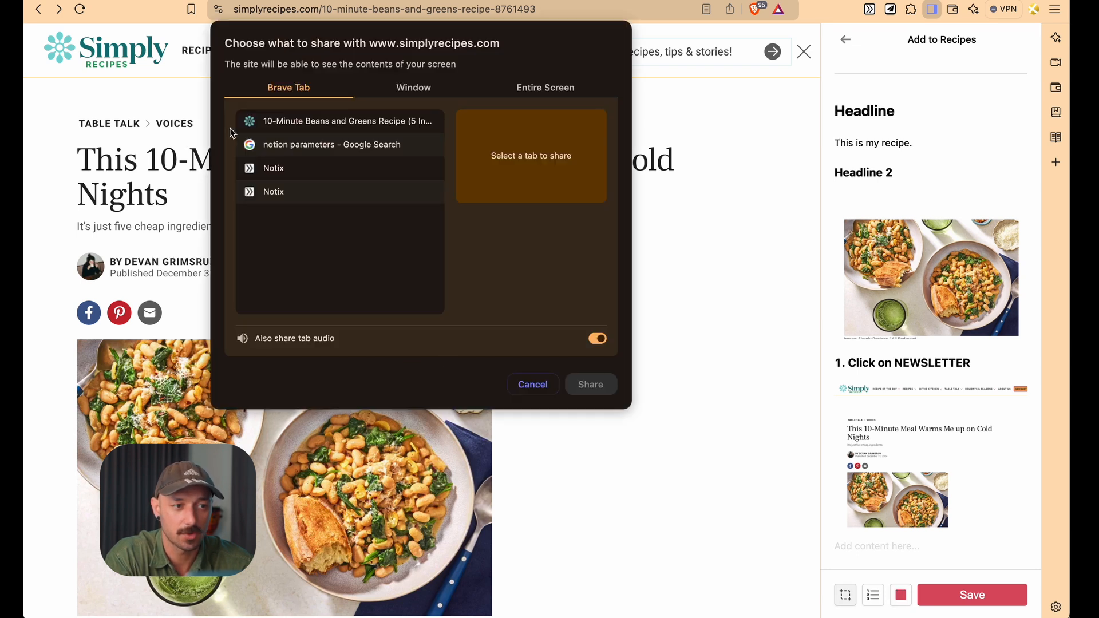
{"action": "left_click", "coordinate": [295, 124]}
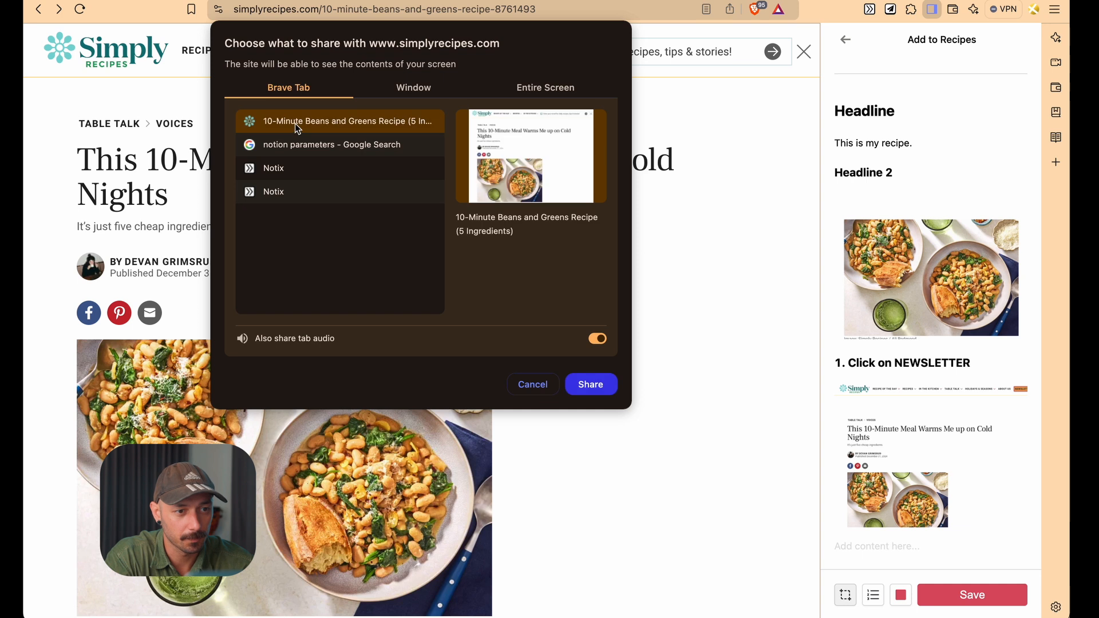
{"action": "left_click", "coordinate": [590, 388]}
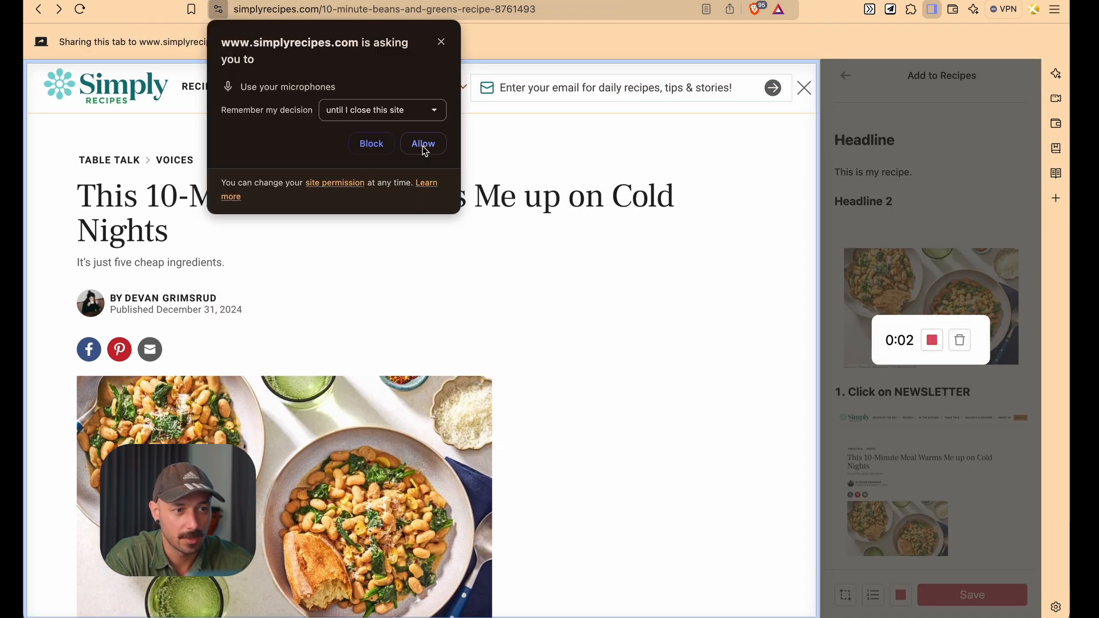
{"action": "left_click", "coordinate": [424, 144]}
{"action": "scroll", "coordinate": [596, 283], "scroll_direction": "down", "scroll_amount": 1}
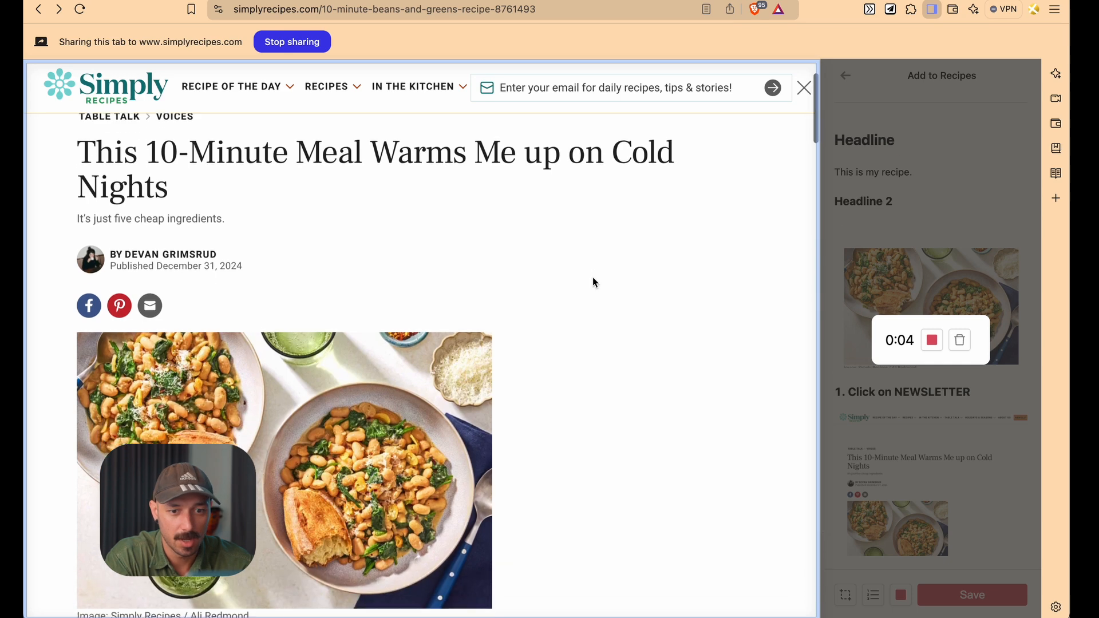
{"action": "scroll", "coordinate": [327, 339], "scroll_direction": "down", "scroll_amount": 20}
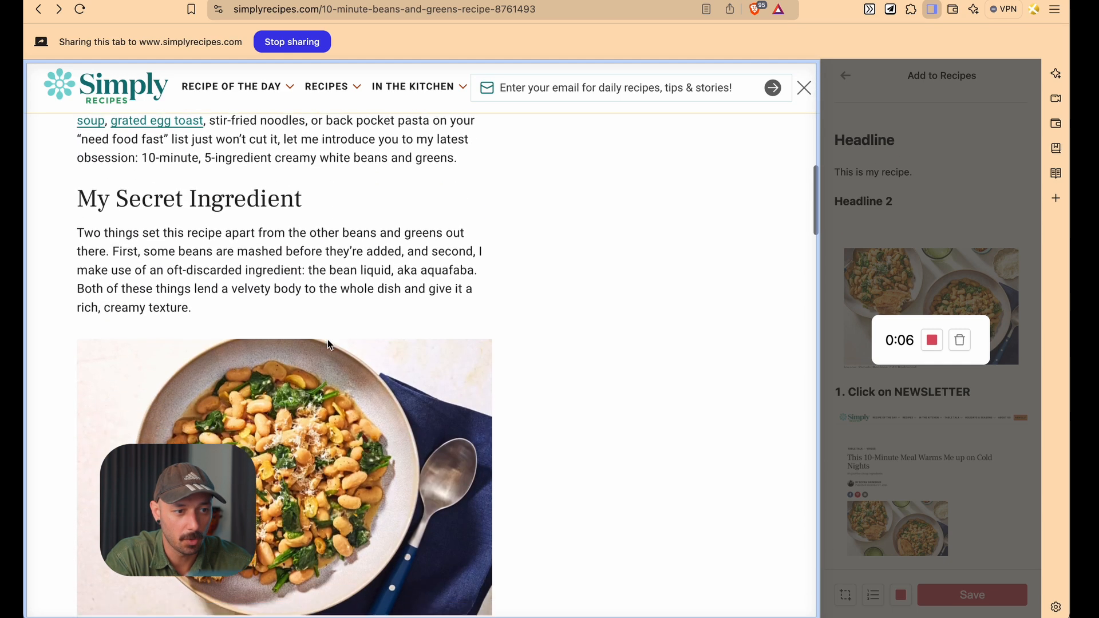
{"action": "scroll", "coordinate": [329, 342], "scroll_direction": "down", "scroll_amount": 20}
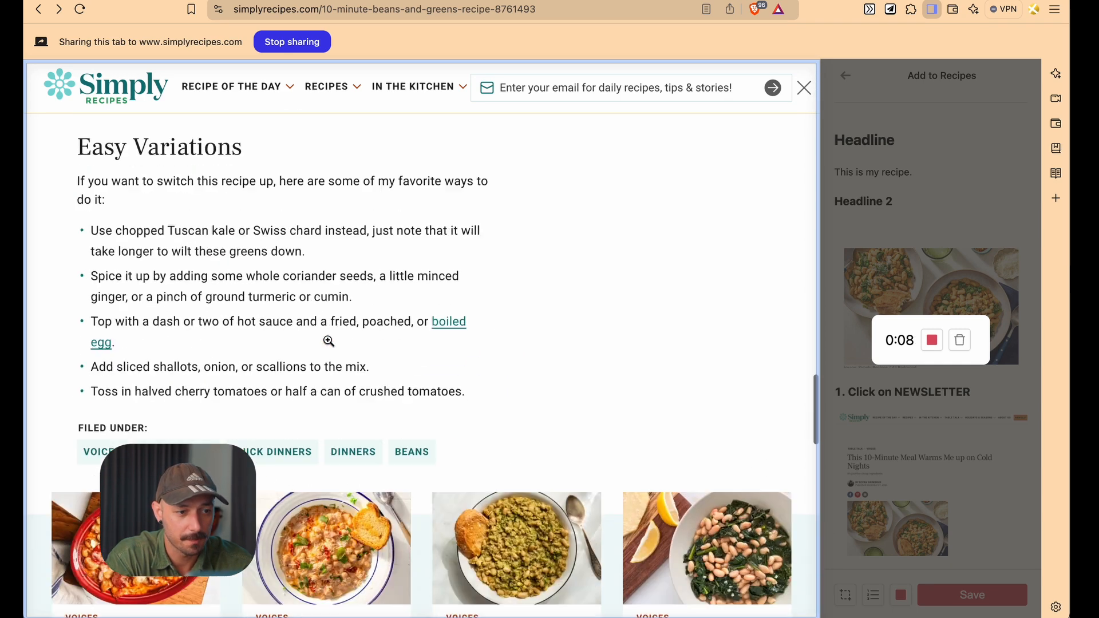
{"action": "scroll", "coordinate": [328, 341], "scroll_direction": "down", "scroll_amount": 2}
{"action": "scroll", "coordinate": [330, 343], "scroll_direction": "up", "scroll_amount": 5}
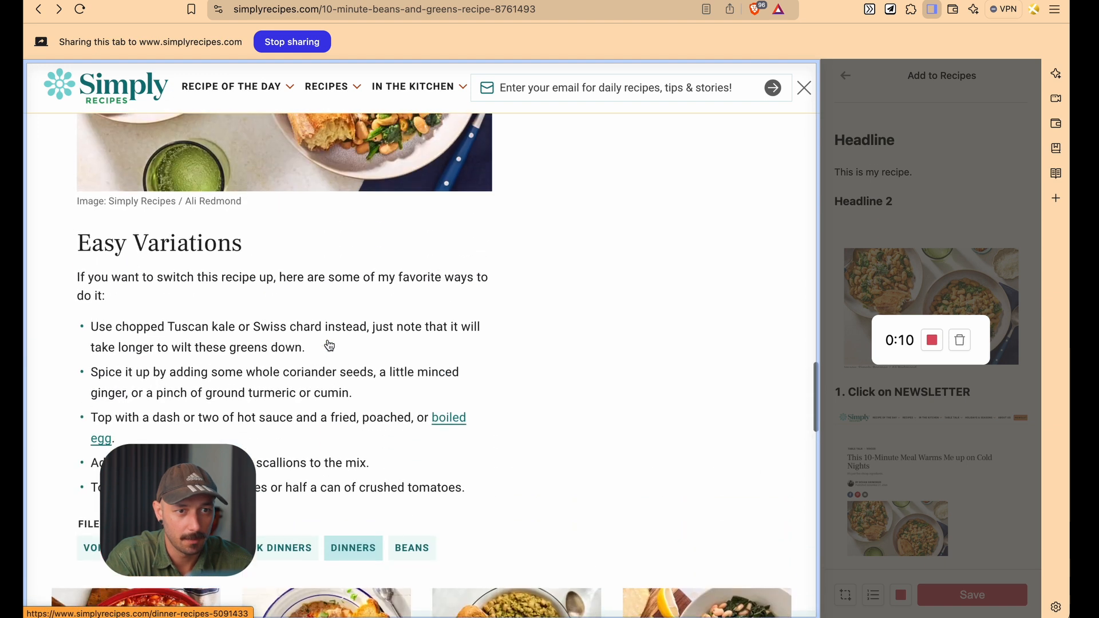
{"action": "scroll", "coordinate": [329, 343], "scroll_direction": "down", "scroll_amount": 2}
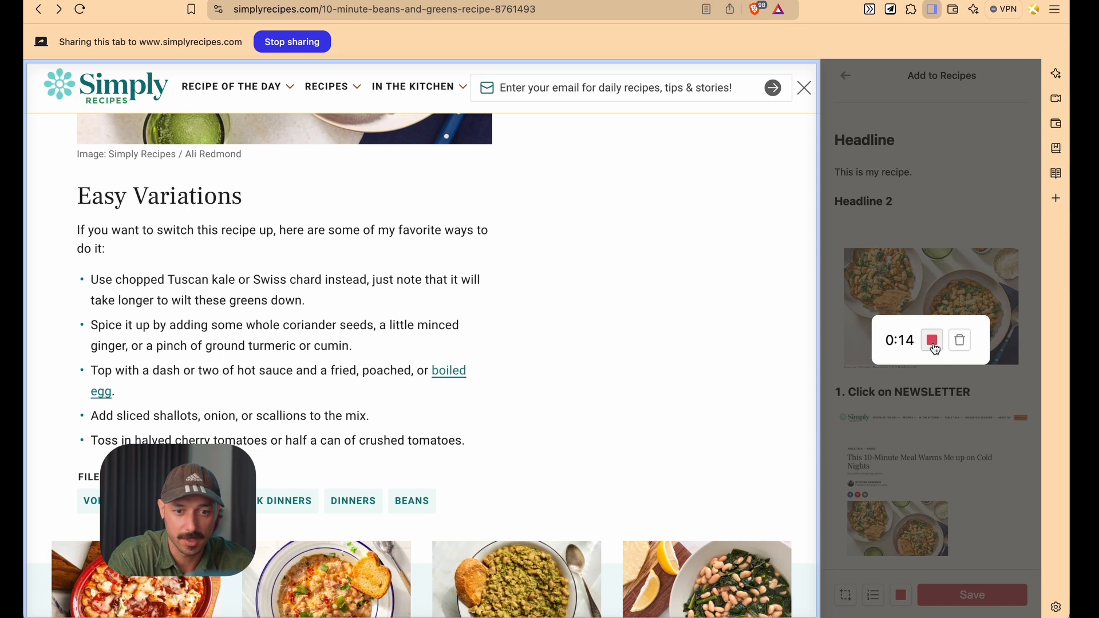
{"action": "scroll", "coordinate": [645, 363], "scroll_direction": "down", "scroll_amount": 5}
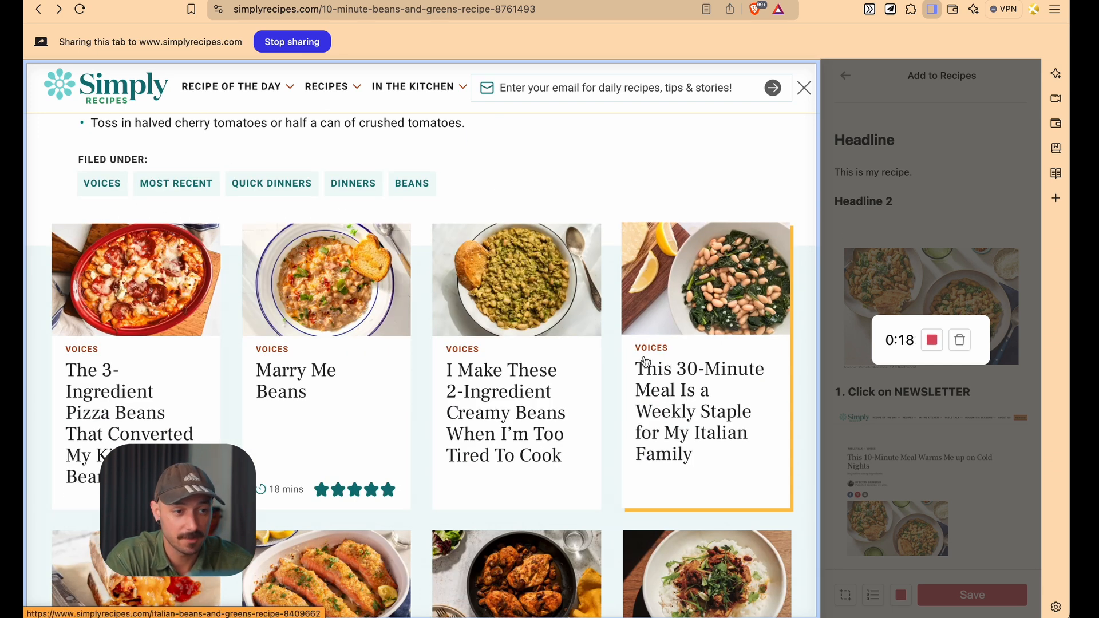
{"action": "scroll", "coordinate": [646, 363], "scroll_direction": "up", "scroll_amount": 10}
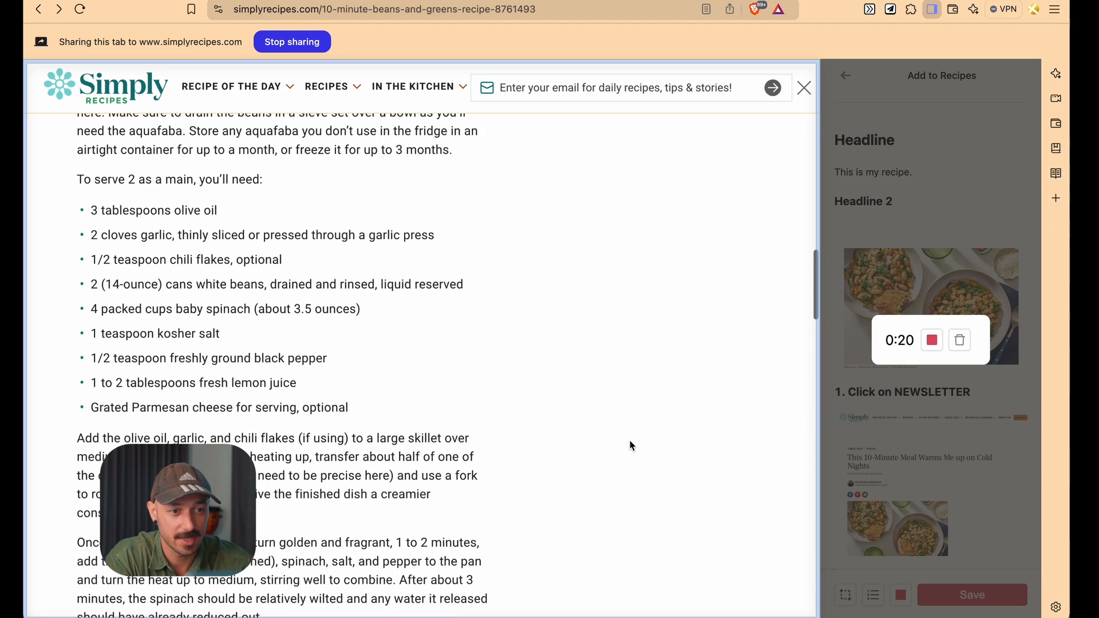
{"action": "scroll", "coordinate": [490, 424], "scroll_direction": "up", "scroll_amount": 6}
{"action": "scroll", "coordinate": [491, 424], "scroll_direction": "up", "scroll_amount": 10}
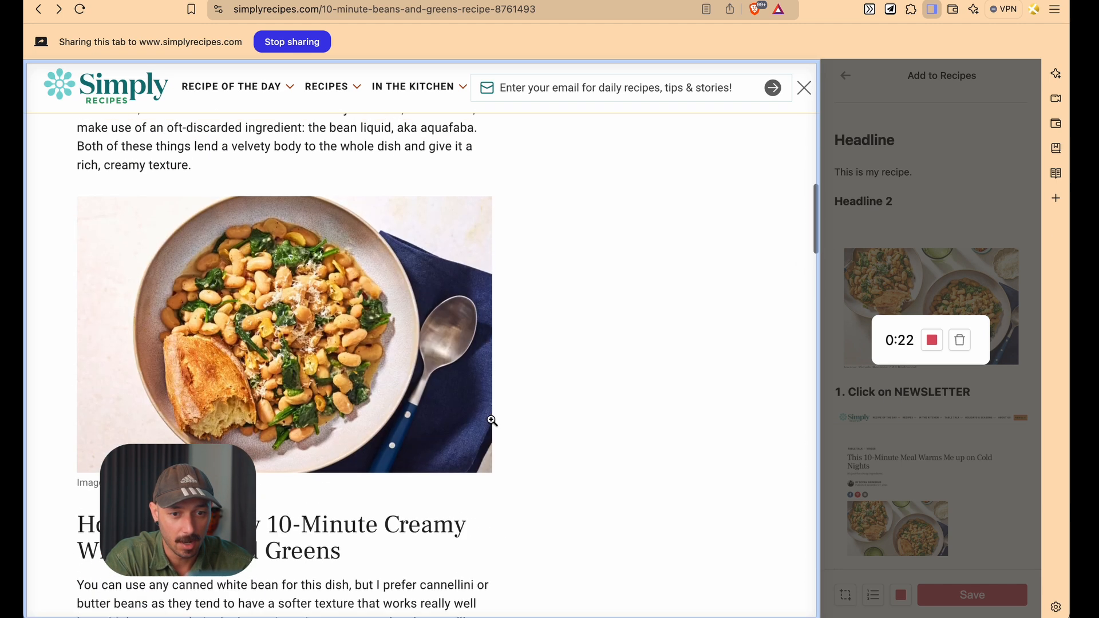
{"action": "scroll", "coordinate": [491, 423], "scroll_direction": "up", "scroll_amount": 3}
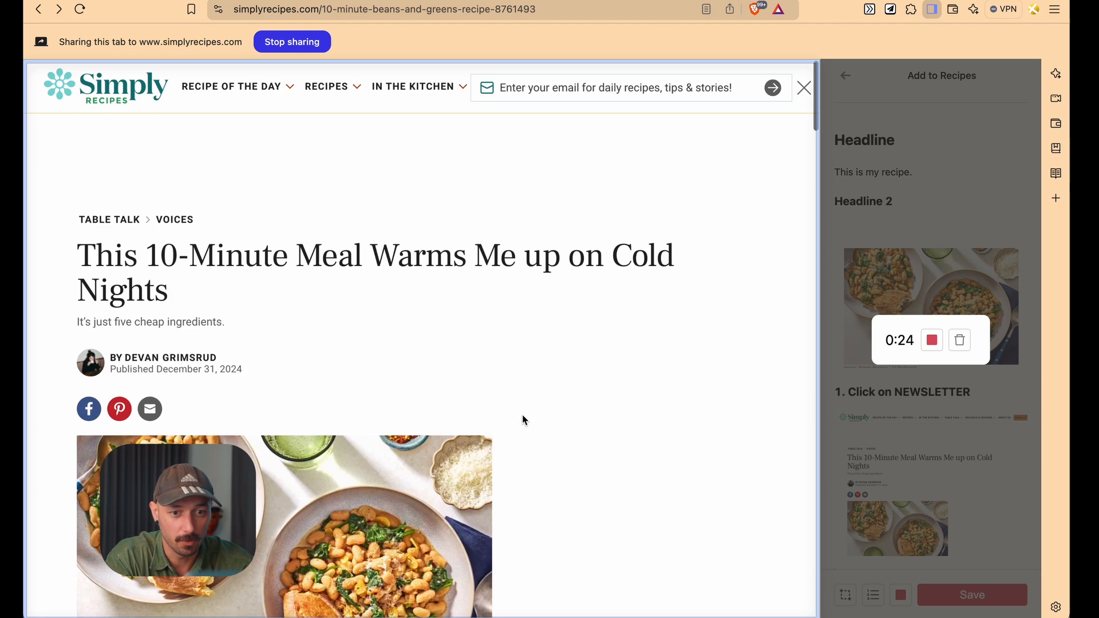
{"action": "left_click", "coordinate": [932, 342]}
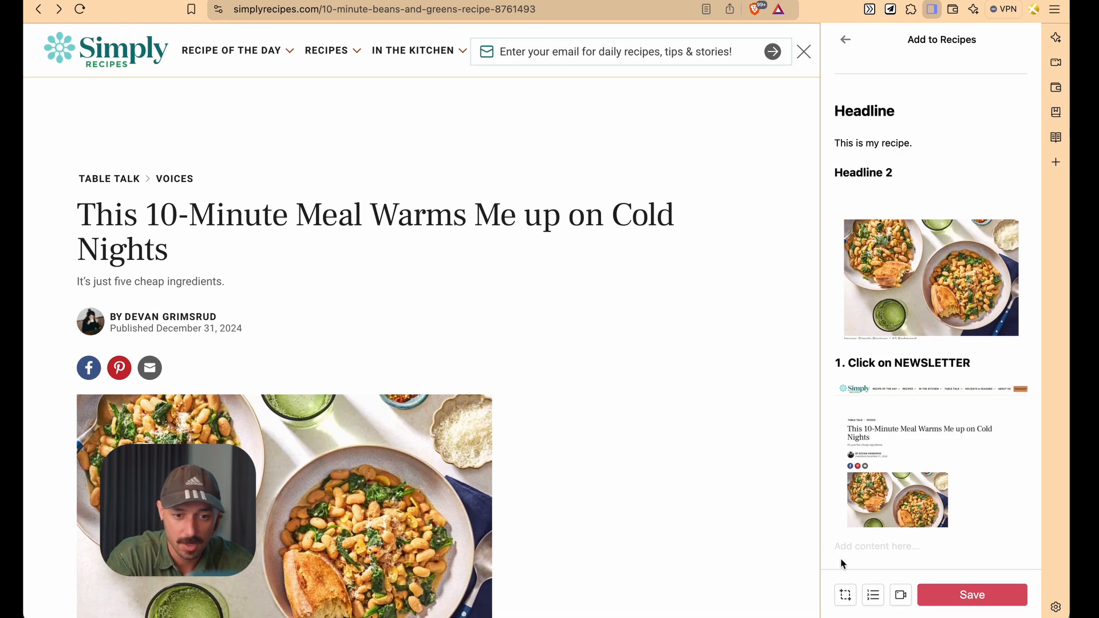
Save the clipped page with its recorded video to the Recipes database
{"action": "mouse_move", "coordinate": [916, 532]}
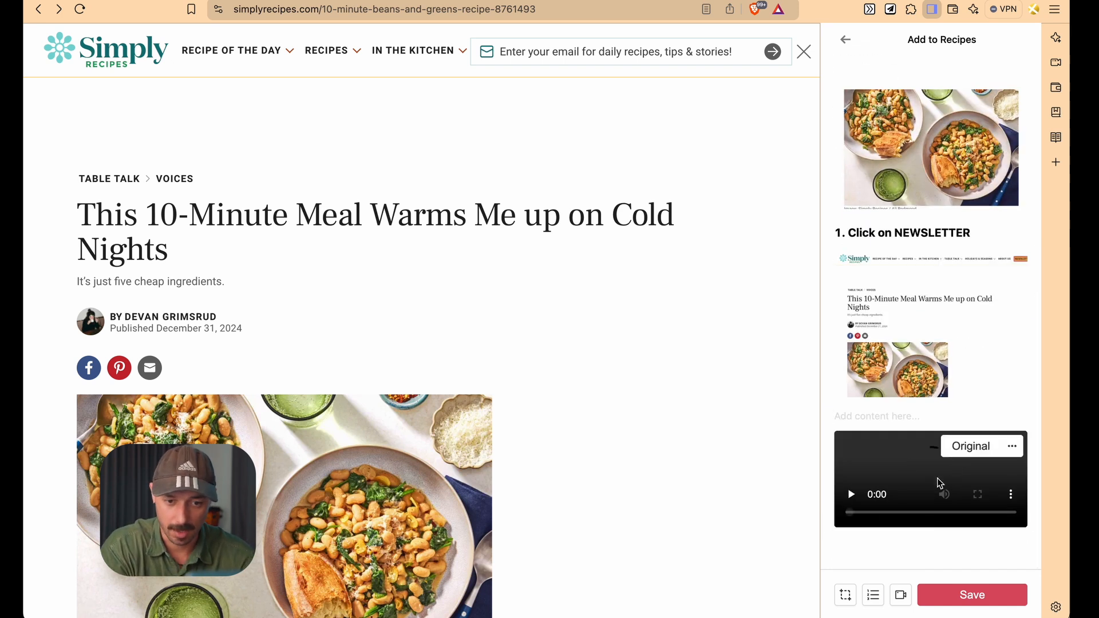
{"action": "left_click", "coordinate": [880, 537]}
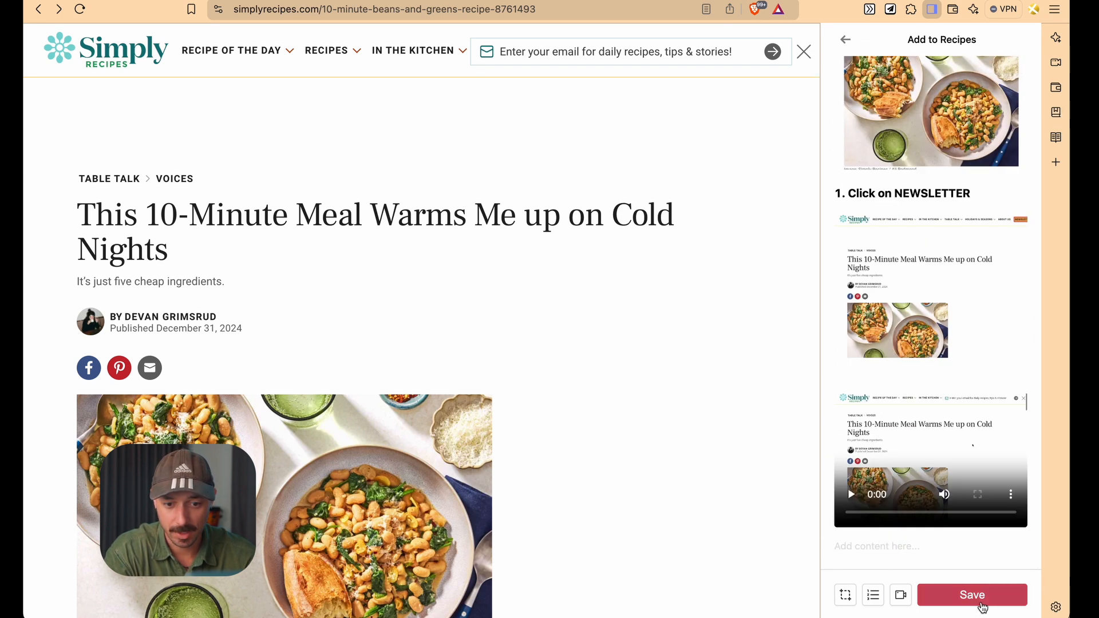
{"action": "scroll", "coordinate": [900, 350], "scroll_direction": "up", "scroll_amount": 10}
{"action": "scroll", "coordinate": [900, 350], "scroll_direction": "up", "scroll_amount": 3}
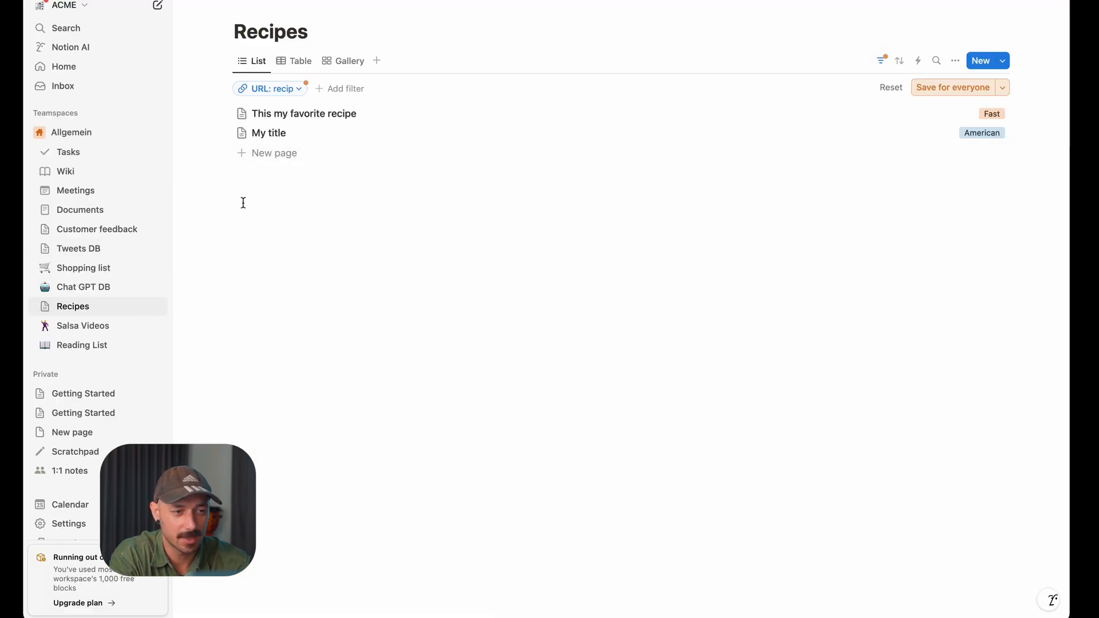
Open the saved My title page in Notion and review its cover, headings, screenshots and recorded video
{"action": "left_click", "coordinate": [251, 143]}
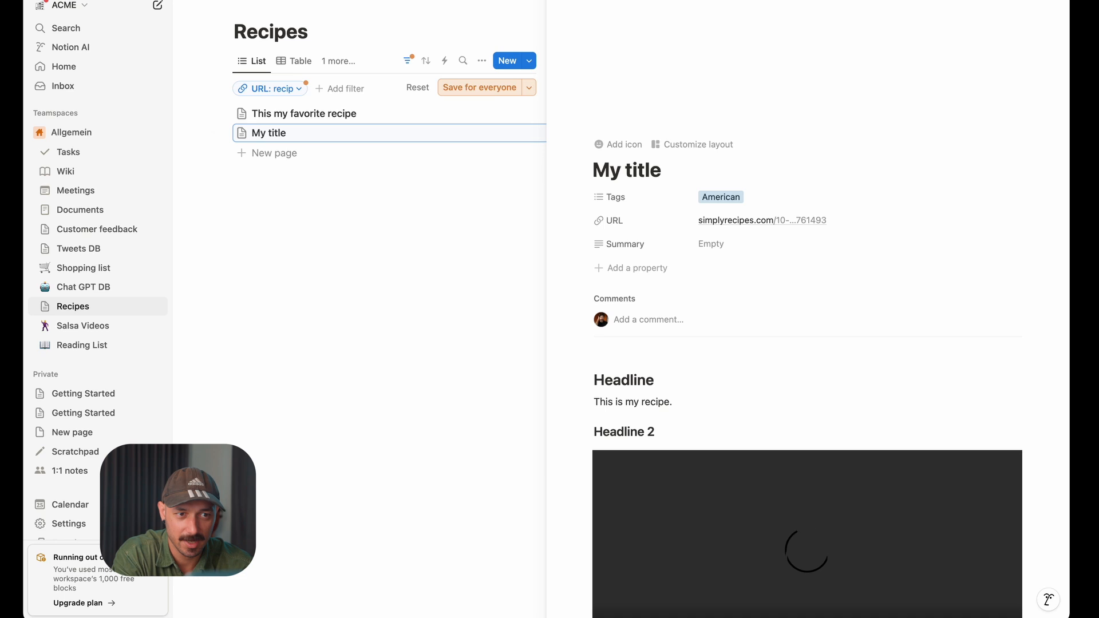
{"action": "scroll", "coordinate": [870, 353], "scroll_direction": "down", "scroll_amount": 2}
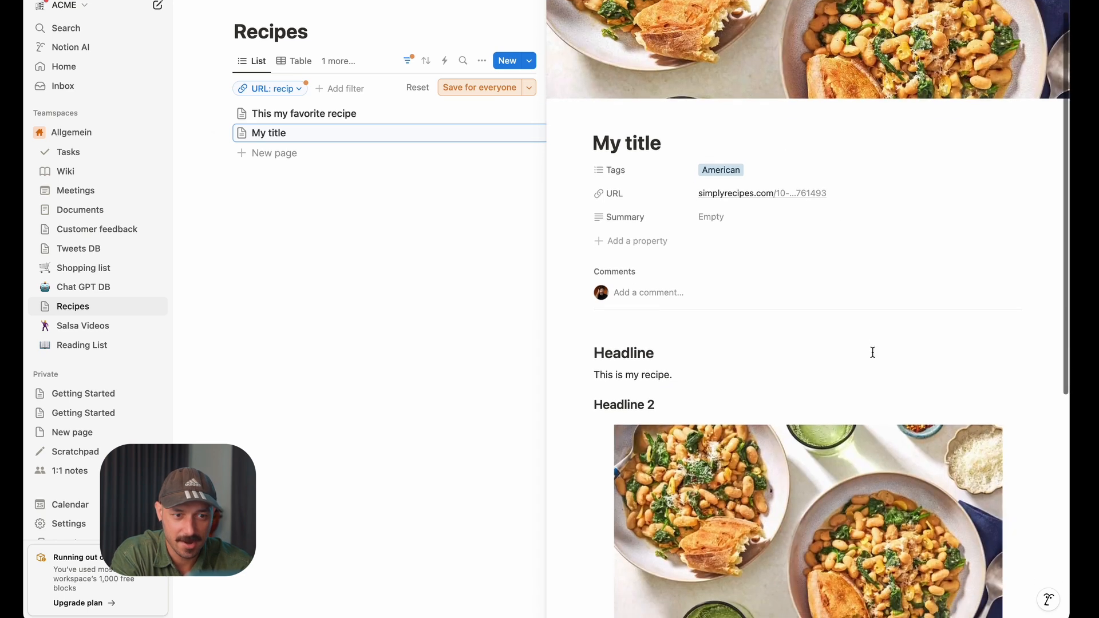
{"action": "scroll", "coordinate": [870, 351], "scroll_direction": "up", "scroll_amount": 1}
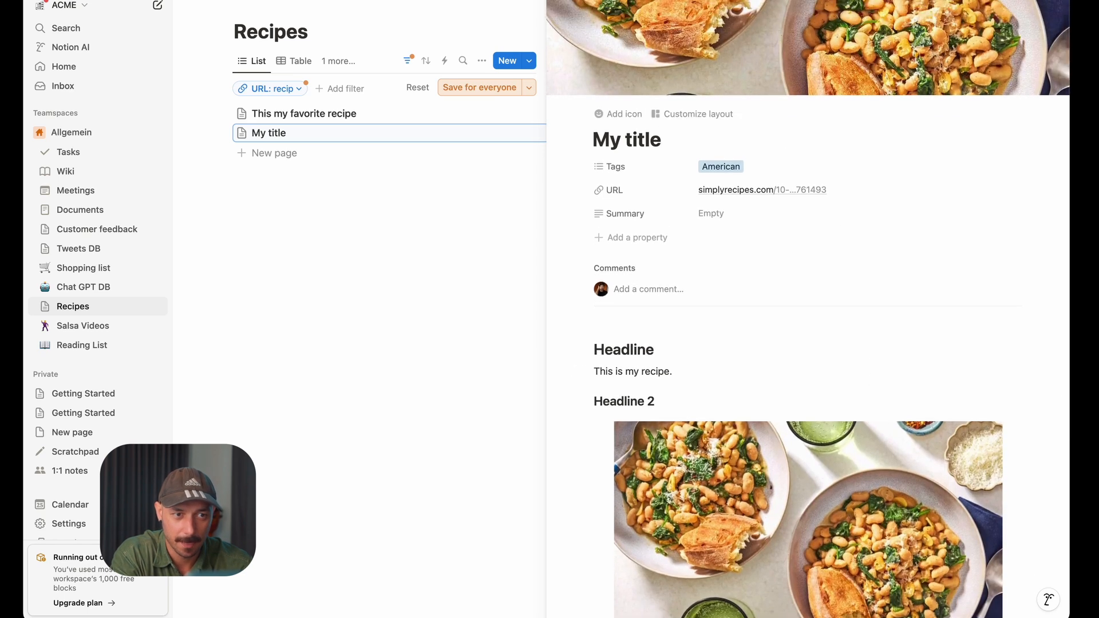
{"action": "left_click", "coordinate": [572, 25]}
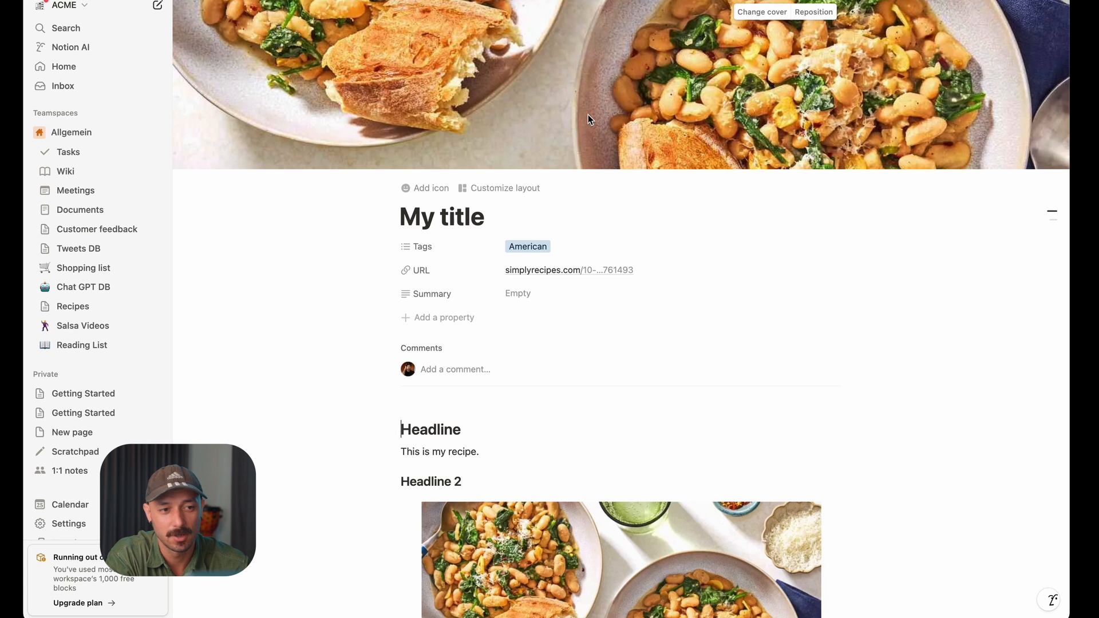
{"action": "scroll", "coordinate": [608, 74], "scroll_direction": "down", "scroll_amount": 5}
{"action": "scroll", "coordinate": [321, 363], "scroll_direction": "down", "scroll_amount": 1}
{"action": "left_click", "coordinate": [492, 269]}
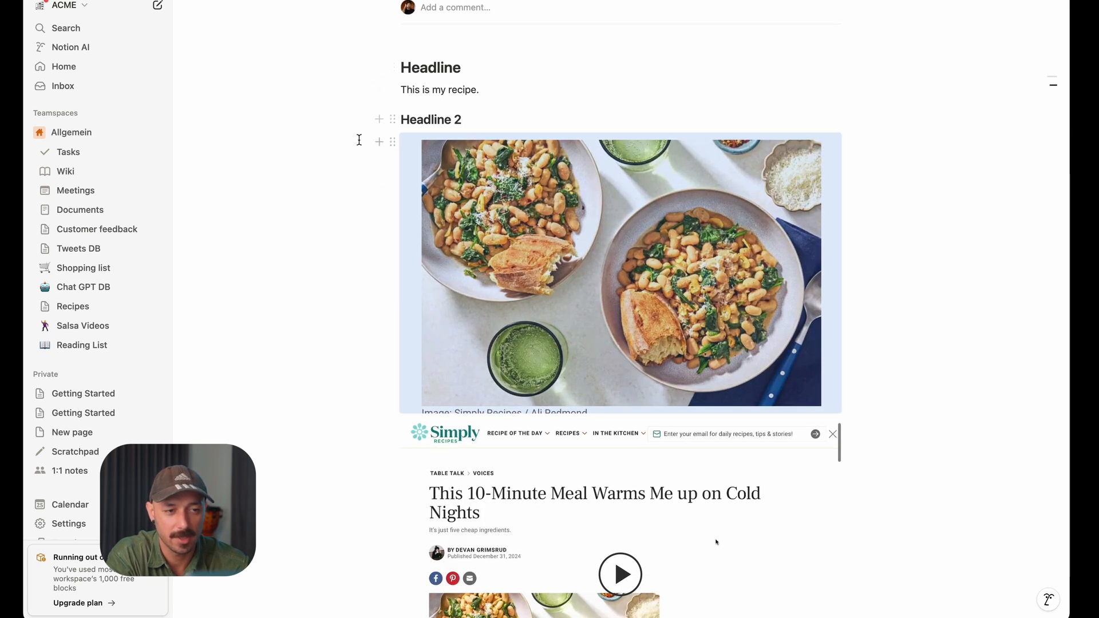
{"action": "scroll", "coordinate": [429, 171], "scroll_direction": "down", "scroll_amount": 4}
{"action": "left_click", "coordinate": [348, 282]}
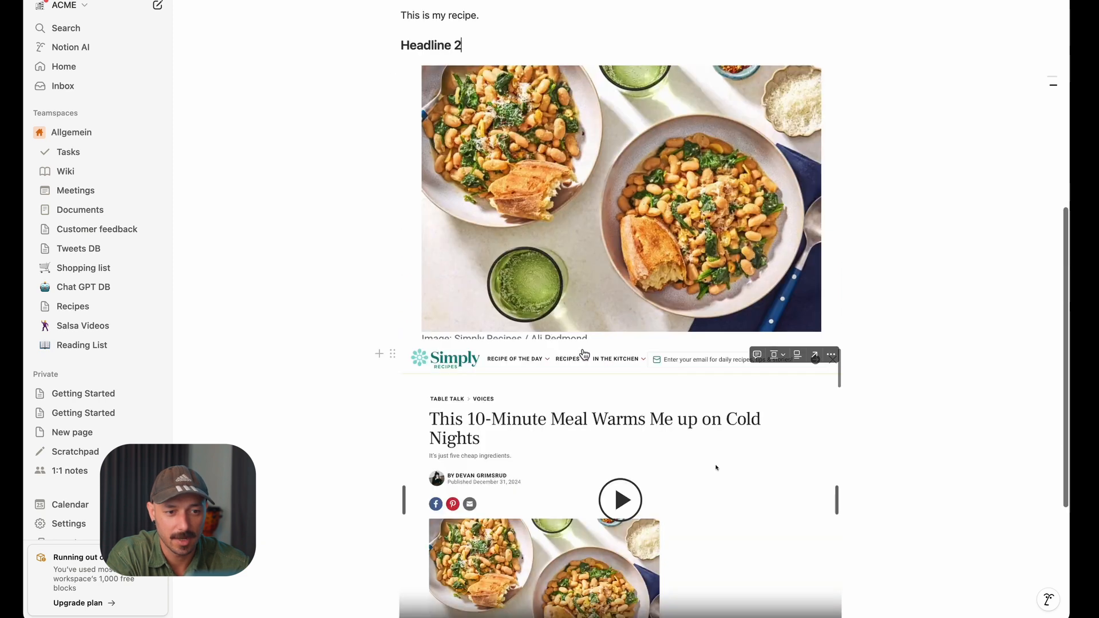
{"action": "scroll", "coordinate": [591, 387], "scroll_direction": "down", "scroll_amount": 4}
{"action": "left_click", "coordinate": [591, 387]}
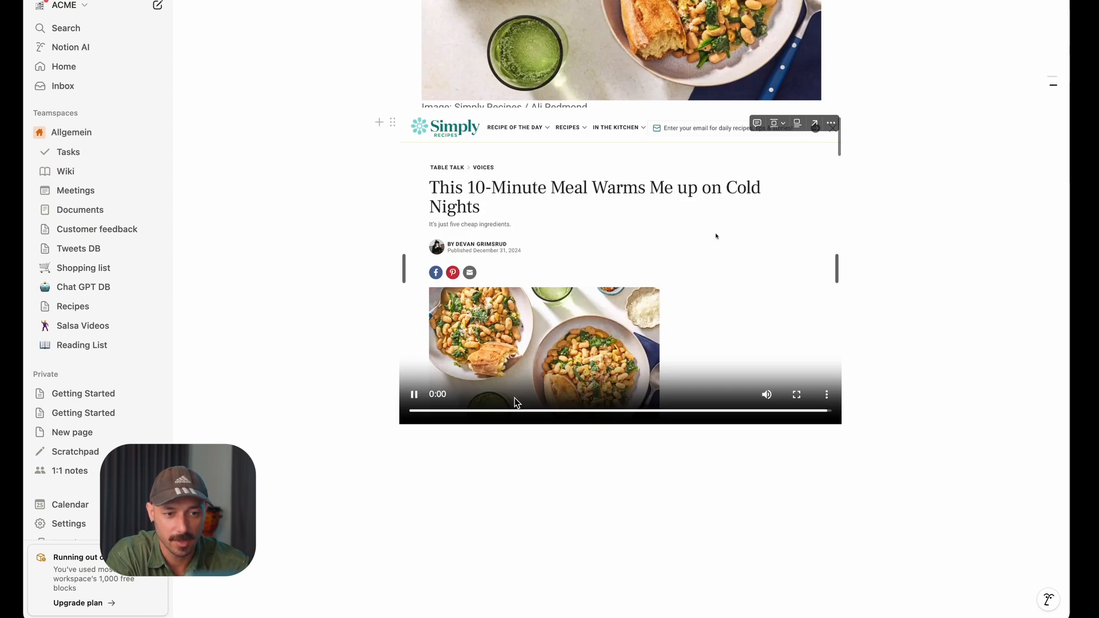
Switch back to the browser and start a new Notix template for the Recipes database
{"action": "key", "text": "super+Tab"}
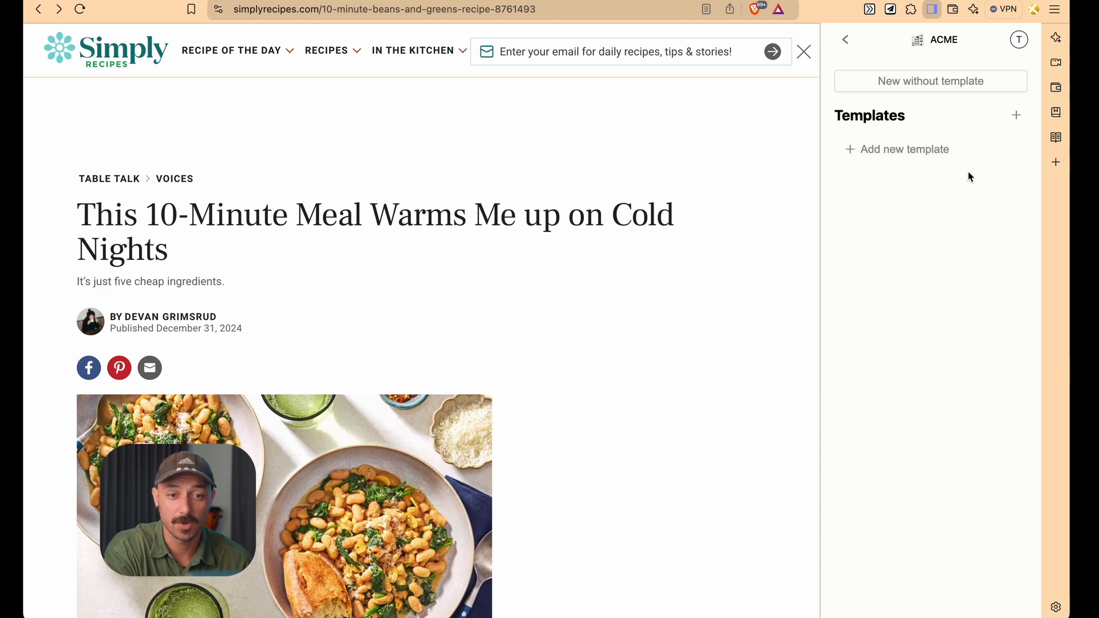
{"action": "left_click", "coordinate": [937, 160]}
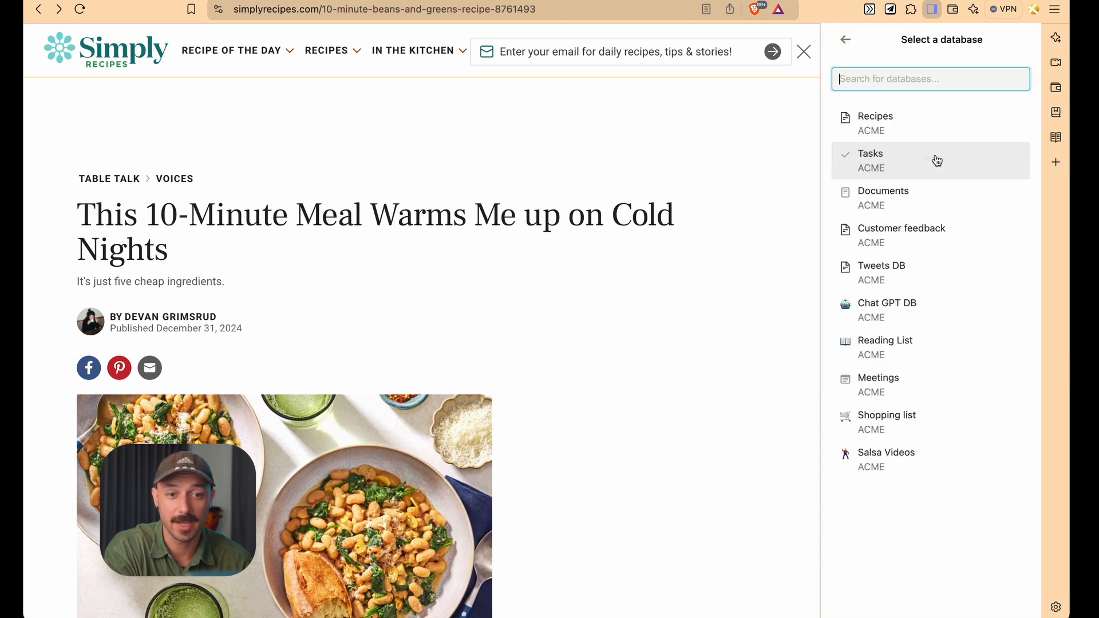
{"action": "left_click", "coordinate": [945, 126]}
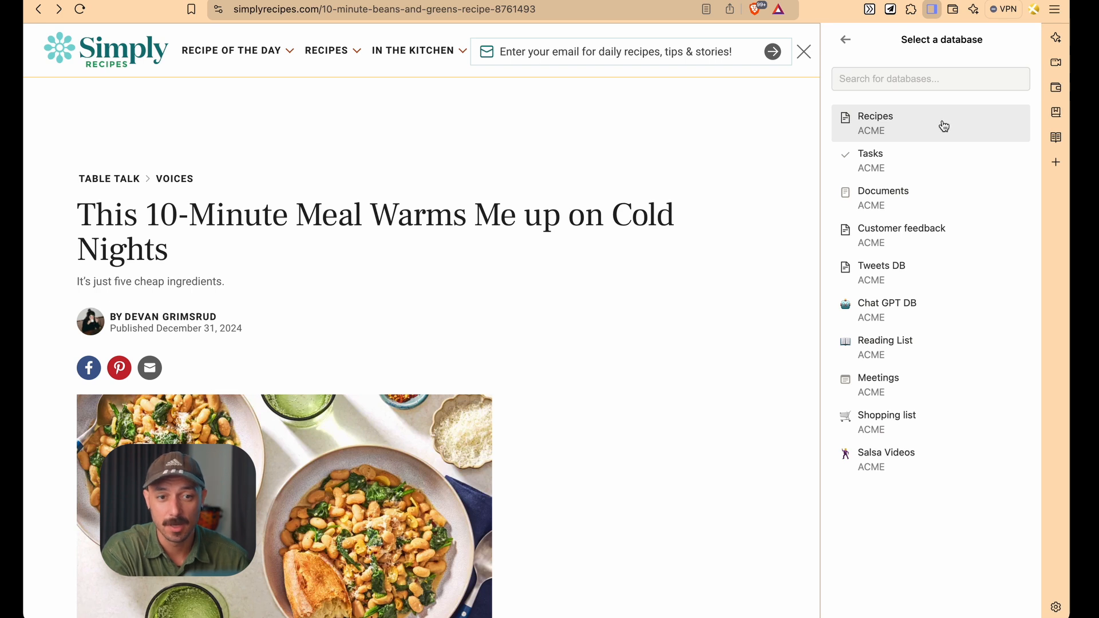
{"action": "left_click", "coordinate": [944, 126]}
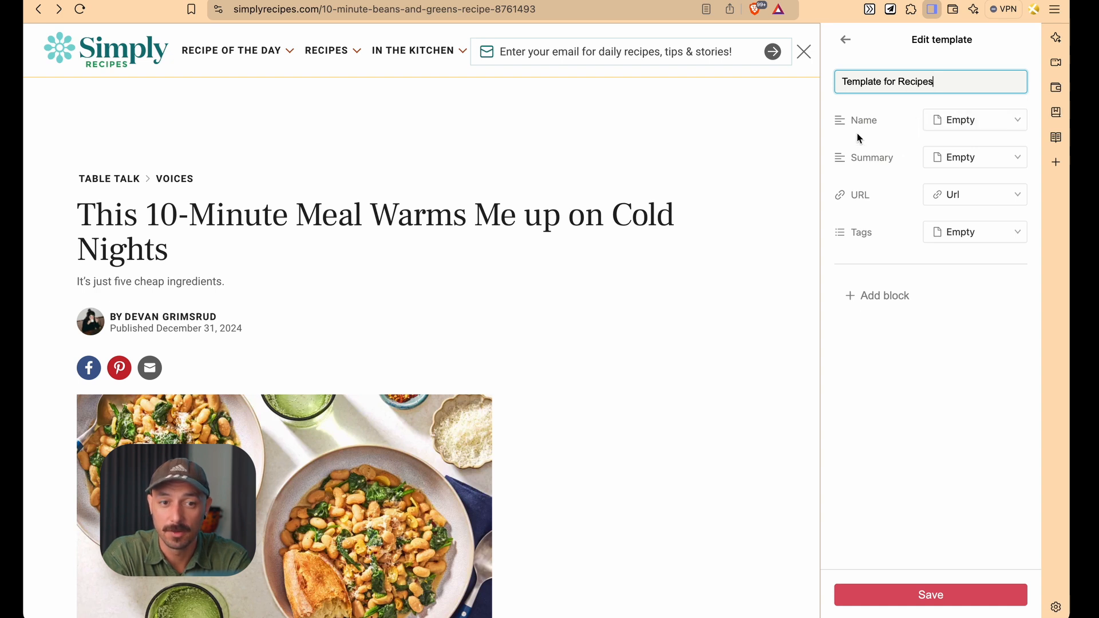
{"action": "left_click", "coordinate": [898, 130]}
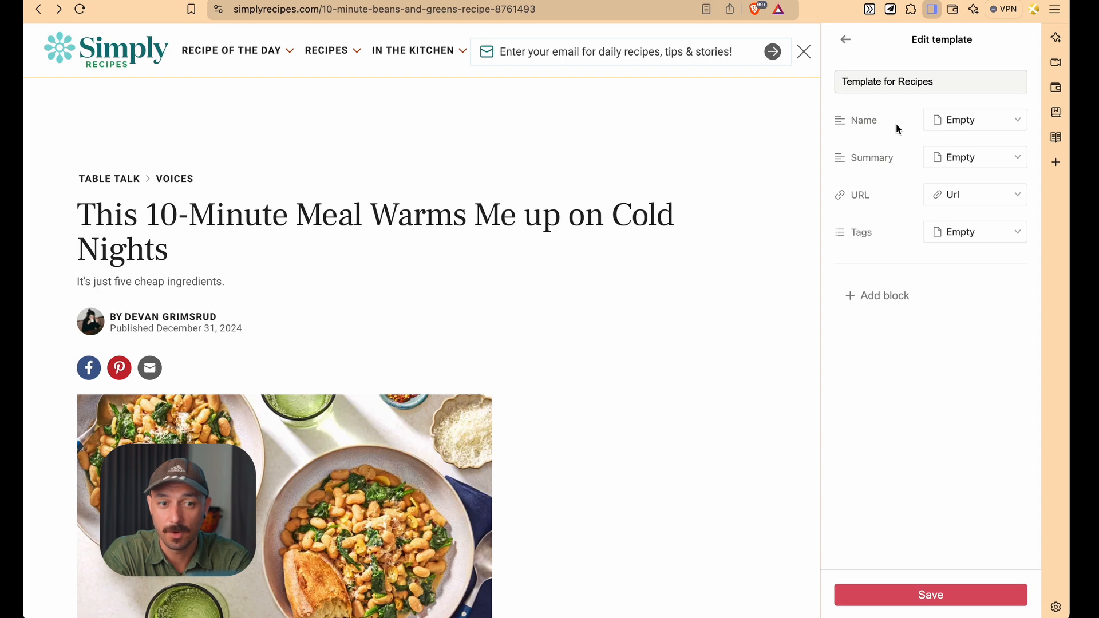
{"action": "left_click", "coordinate": [942, 129]}
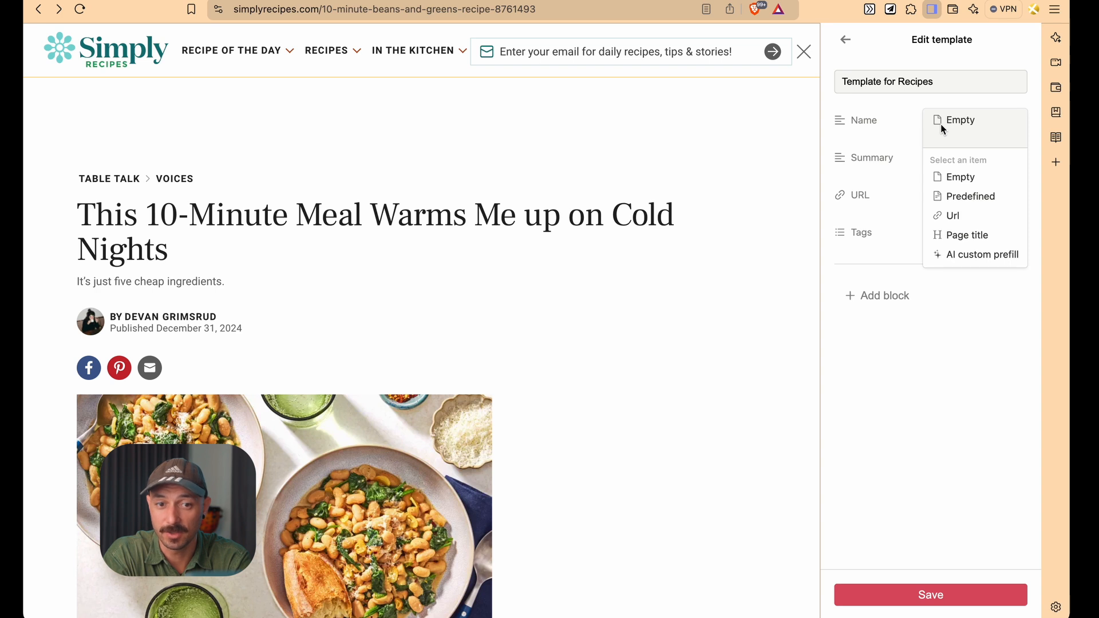
{"action": "left_click", "coordinate": [942, 198]}
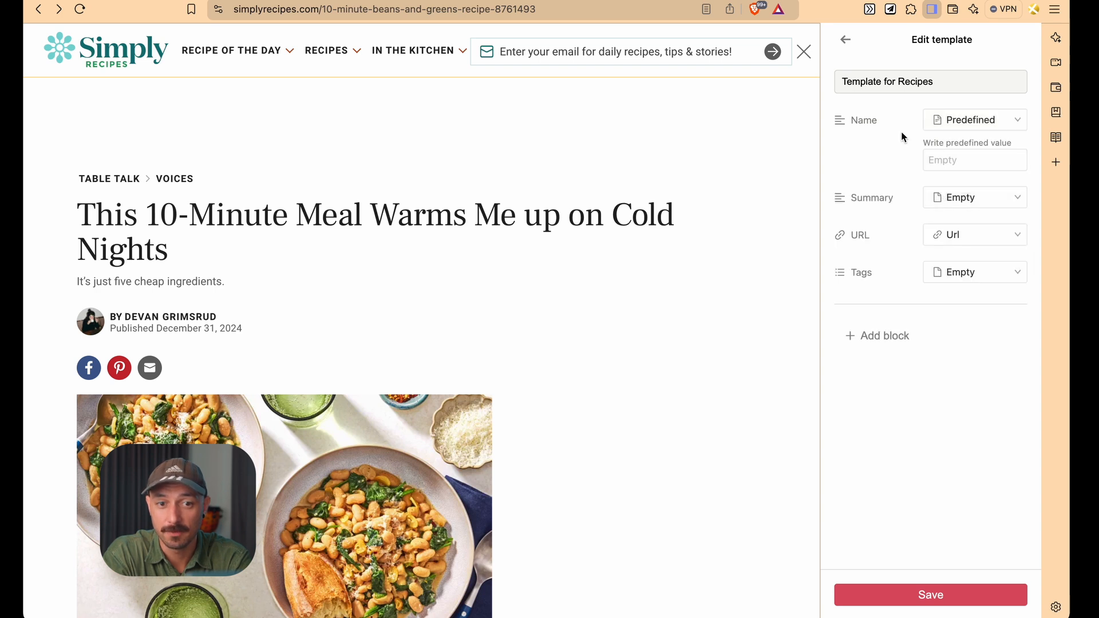
{"action": "left_click", "coordinate": [962, 161]}
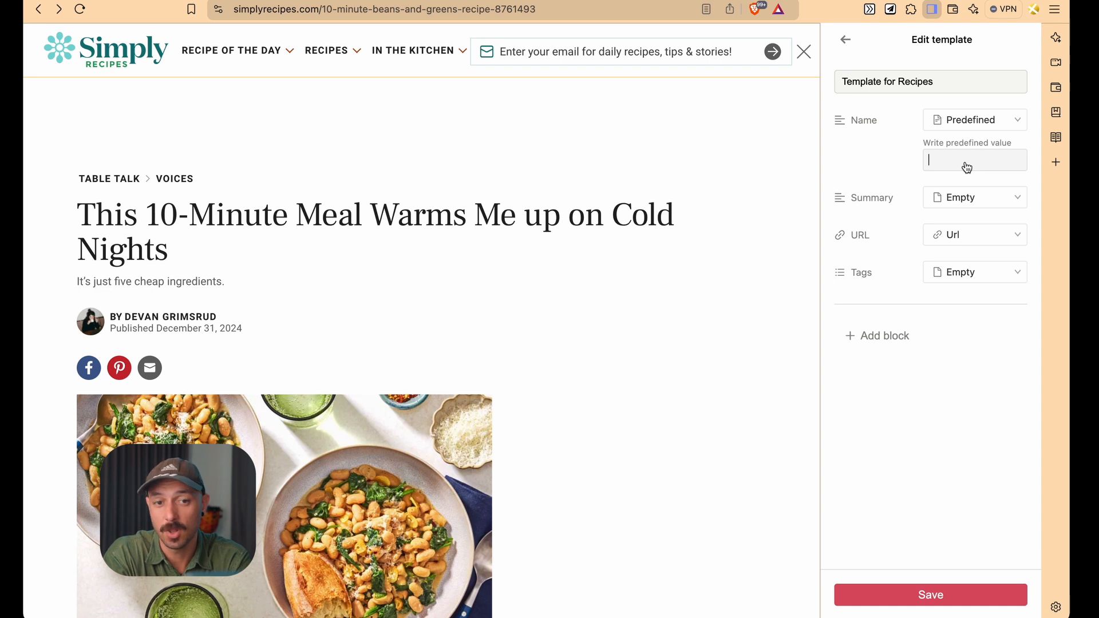
Set the template's Name property to be filled from the Page title
{"action": "left_click", "coordinate": [990, 122]}
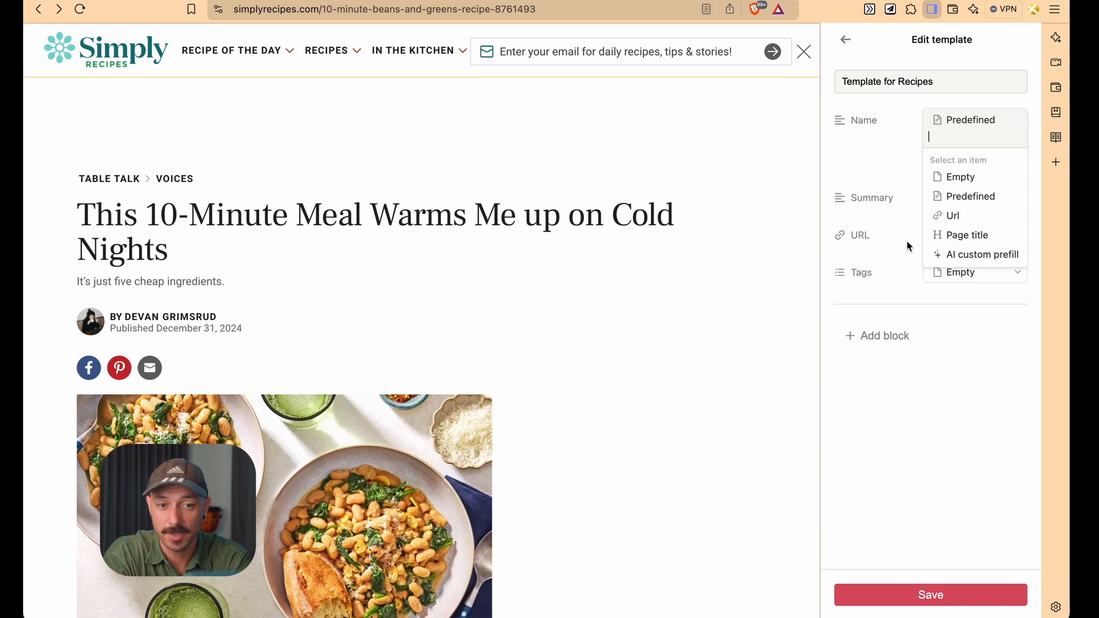
{"action": "left_click", "coordinate": [973, 237]}
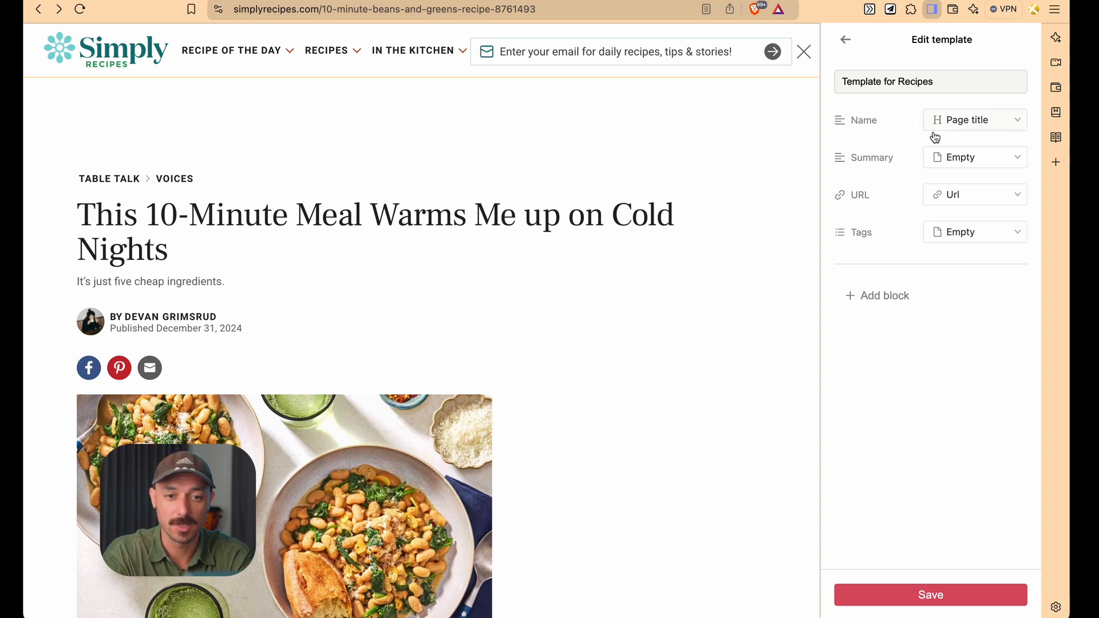
{"action": "left_click", "coordinate": [959, 168]}
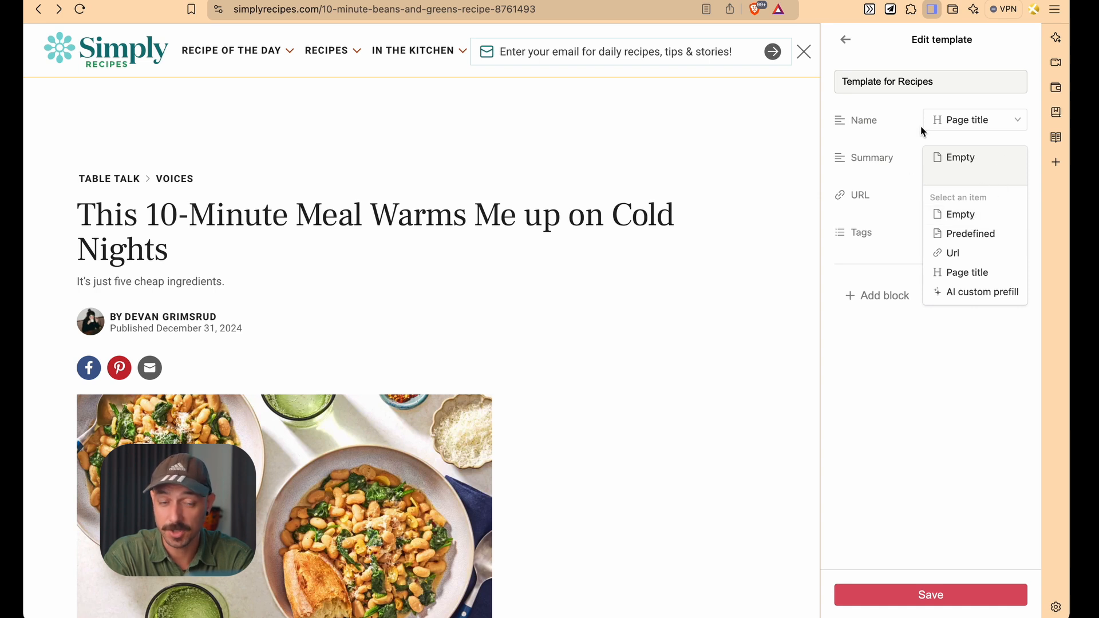
{"action": "left_click", "coordinate": [896, 177]}
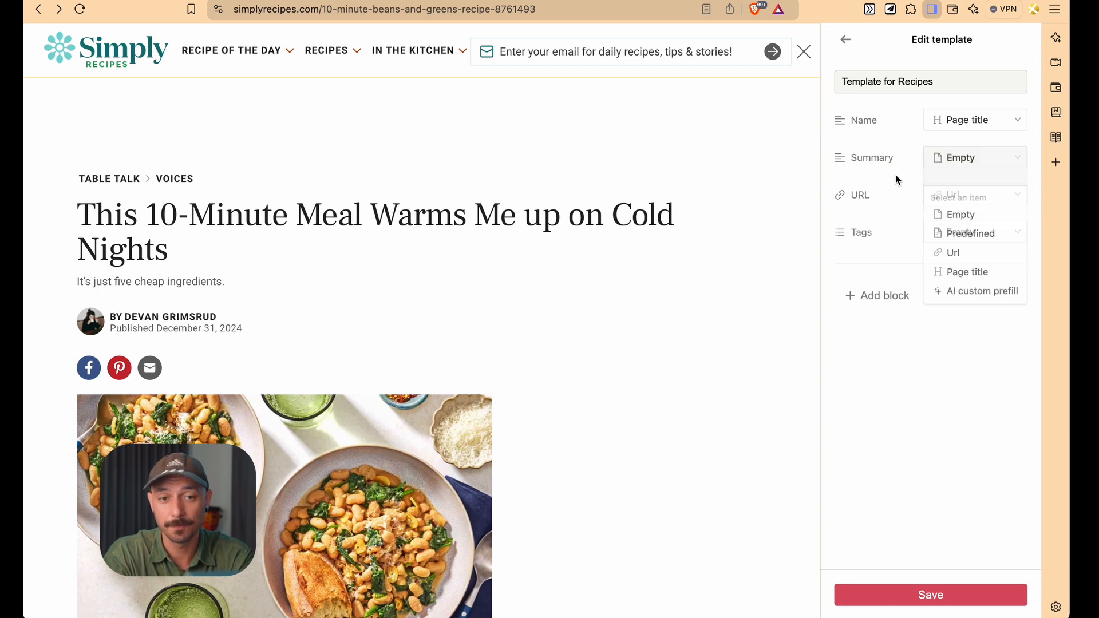
Set the template's Summary property to AI custom prefill
{"action": "left_click", "coordinate": [939, 162]}
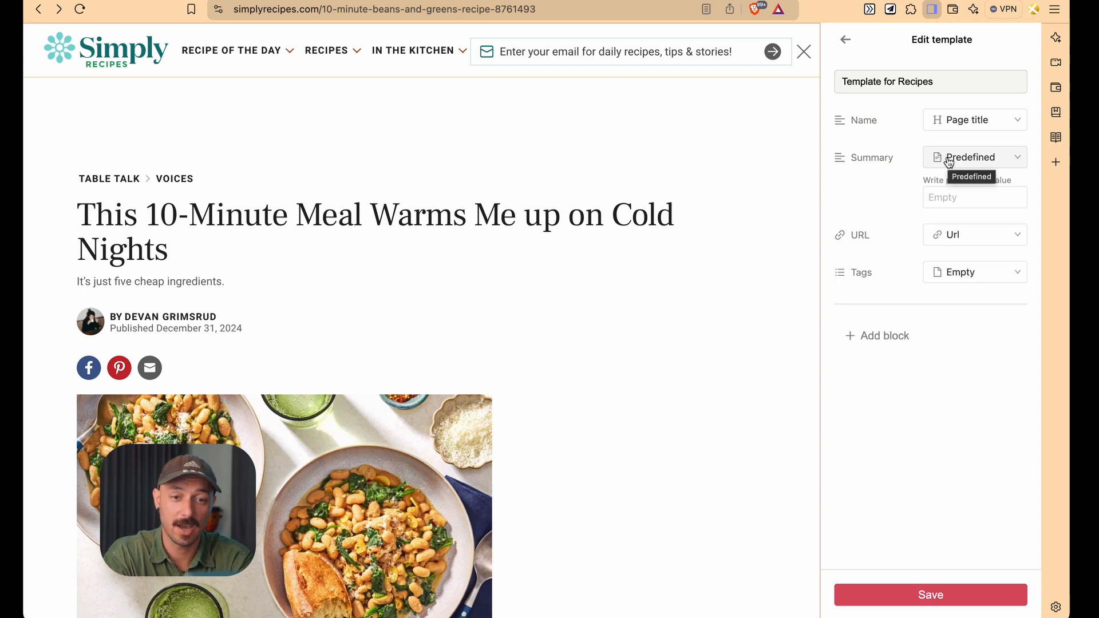
{"action": "left_click", "coordinate": [949, 160]}
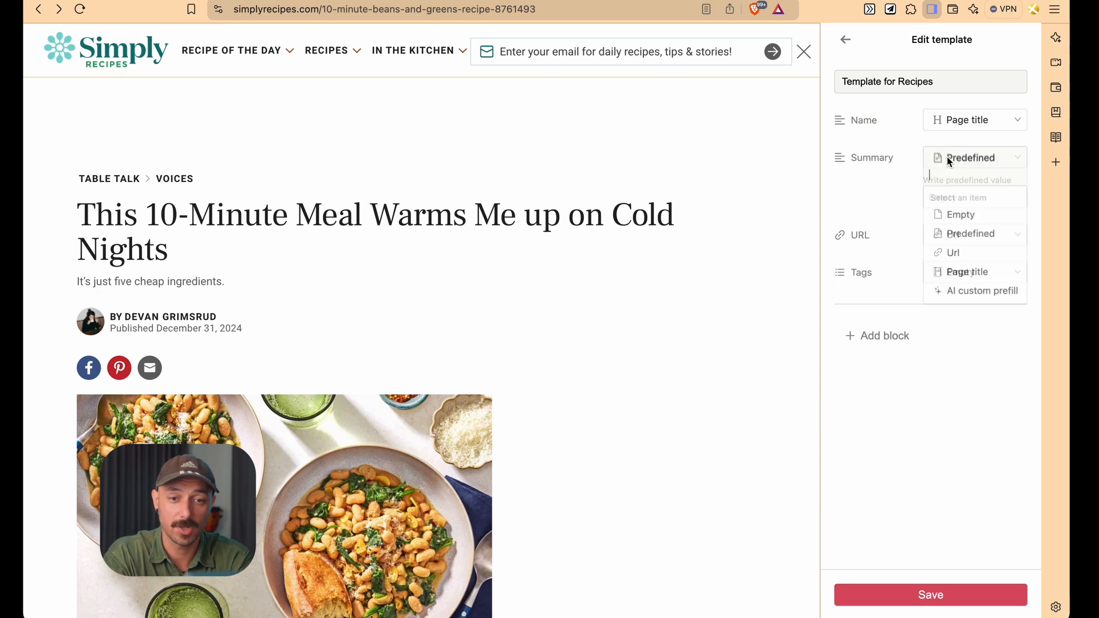
{"action": "left_click", "coordinate": [955, 293]}
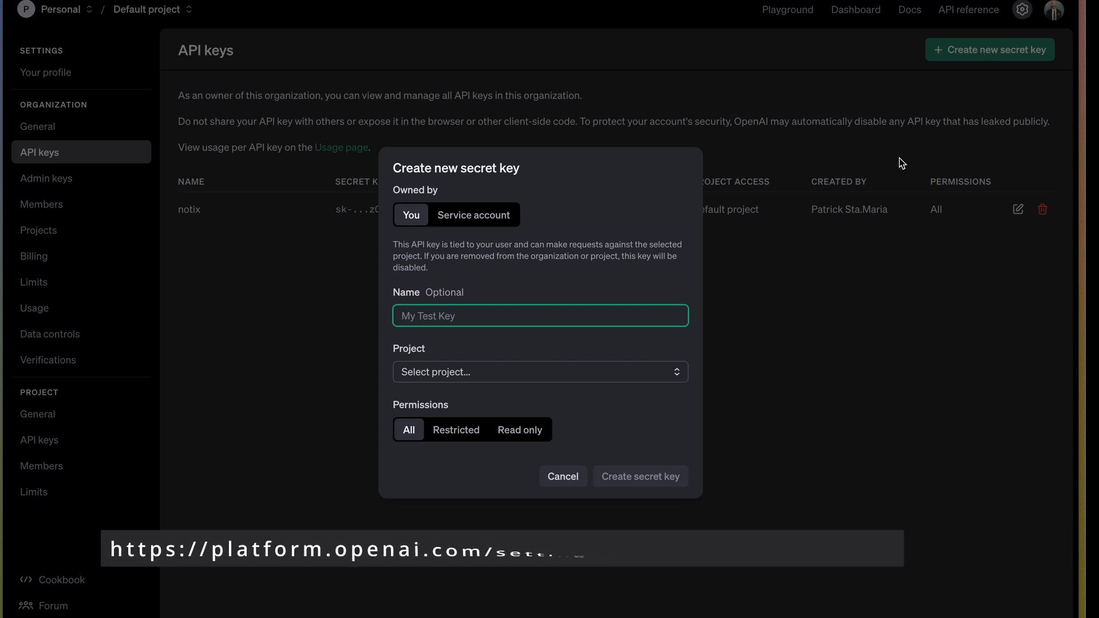
Create an OpenAI secret key named For Notix for the Default project, then open the Notix settings
{"action": "type", "text": "For Notix"}
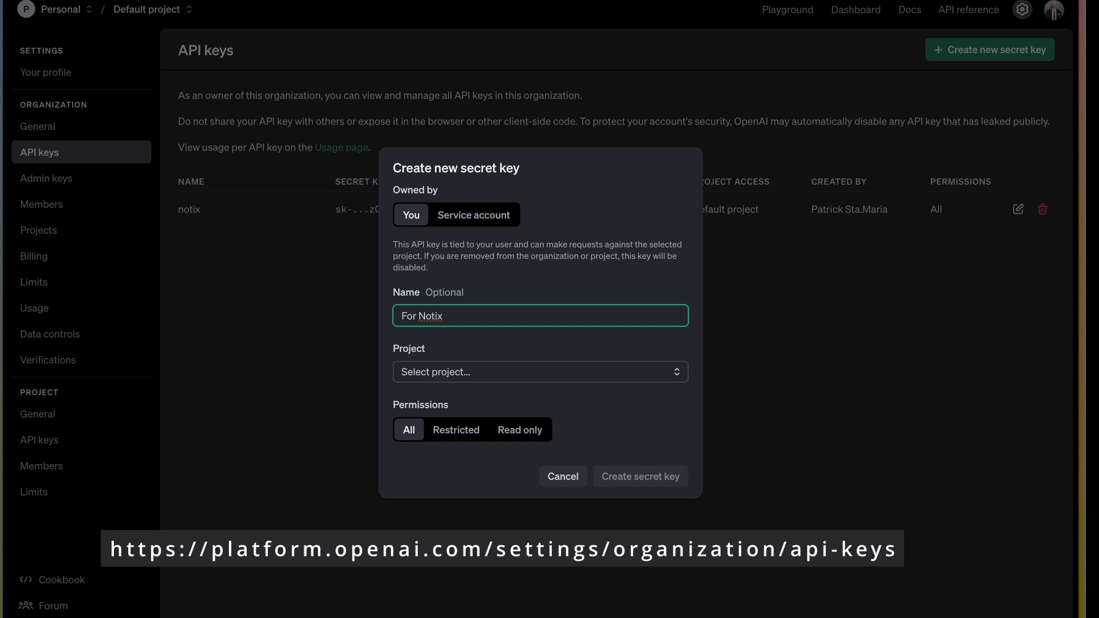
{"action": "left_click", "coordinate": [456, 372]}
{"action": "left_click", "coordinate": [535, 401]}
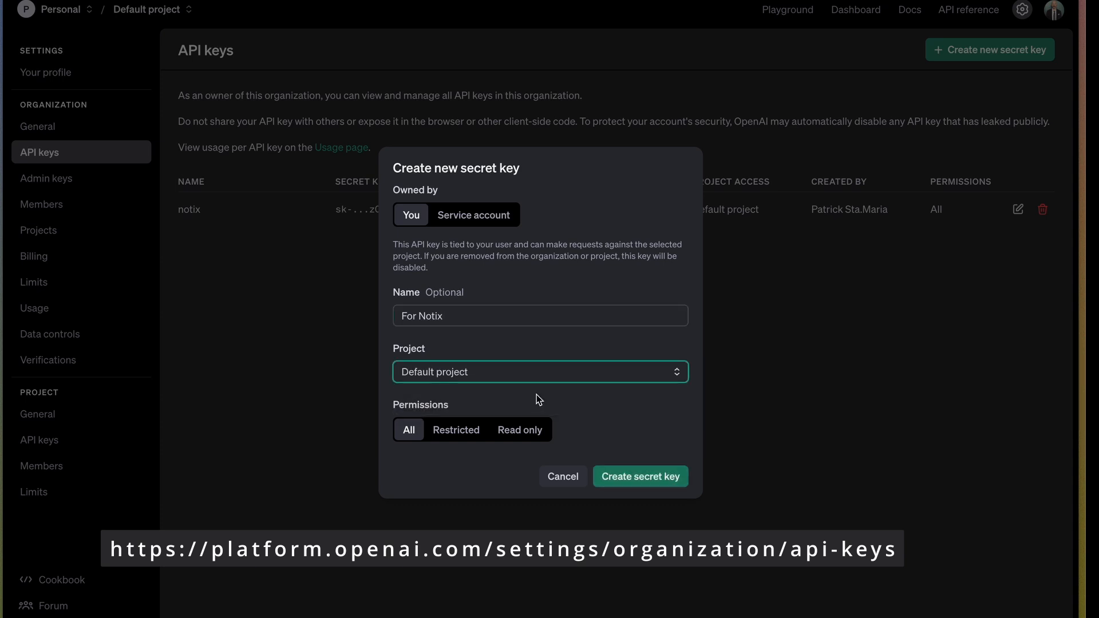
{"action": "left_click", "coordinate": [679, 482]}
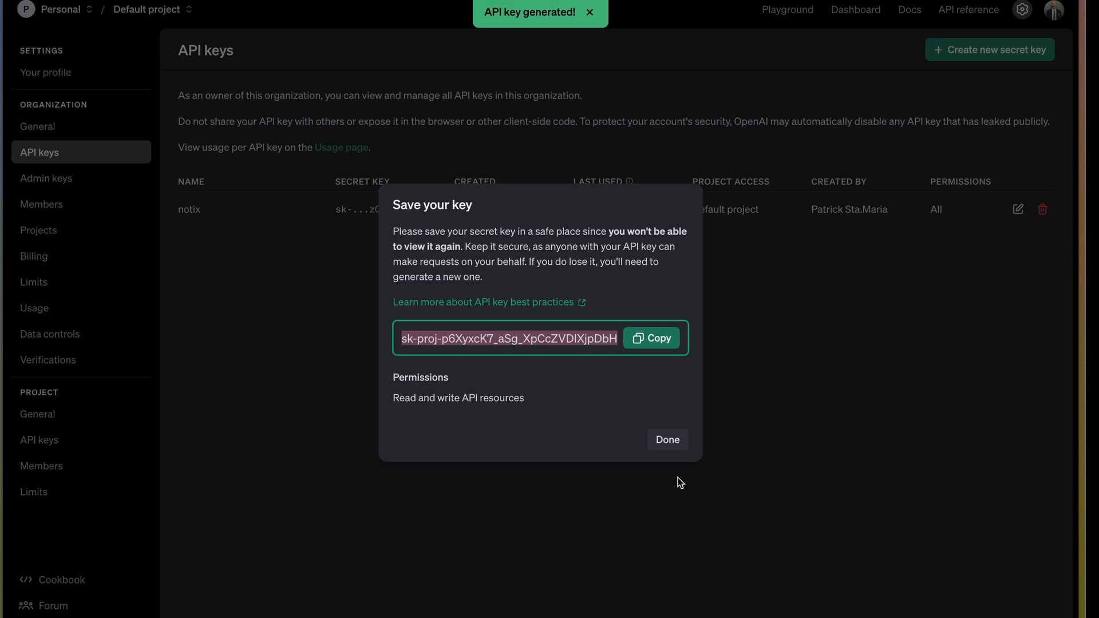
{"action": "left_click", "coordinate": [667, 439]}
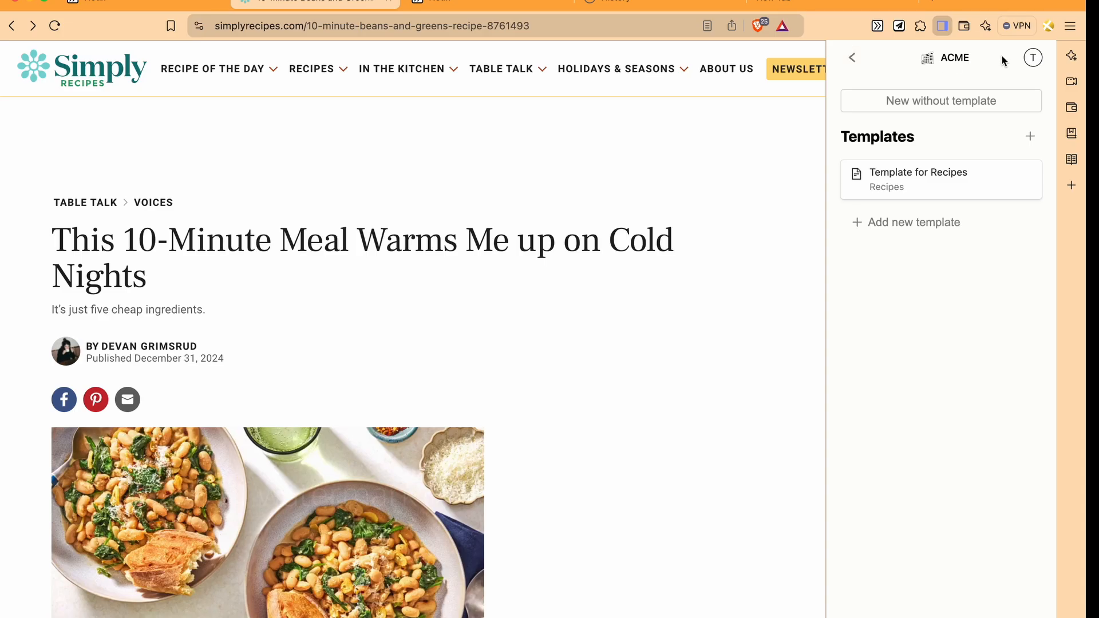
{"action": "left_click", "coordinate": [1033, 57]}
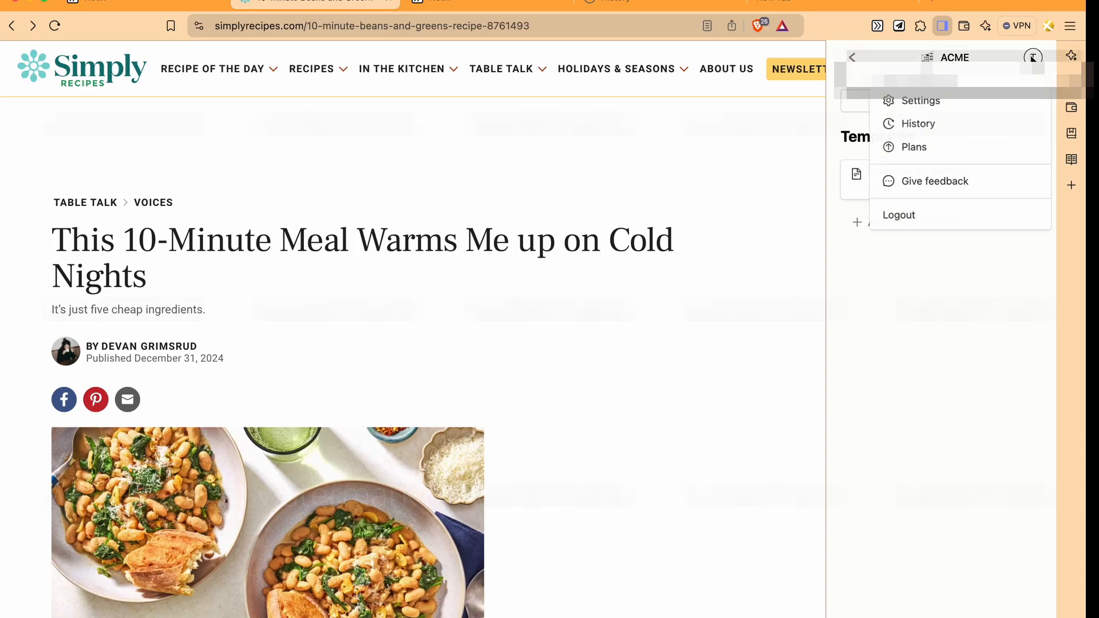
{"action": "left_click", "coordinate": [948, 109]}
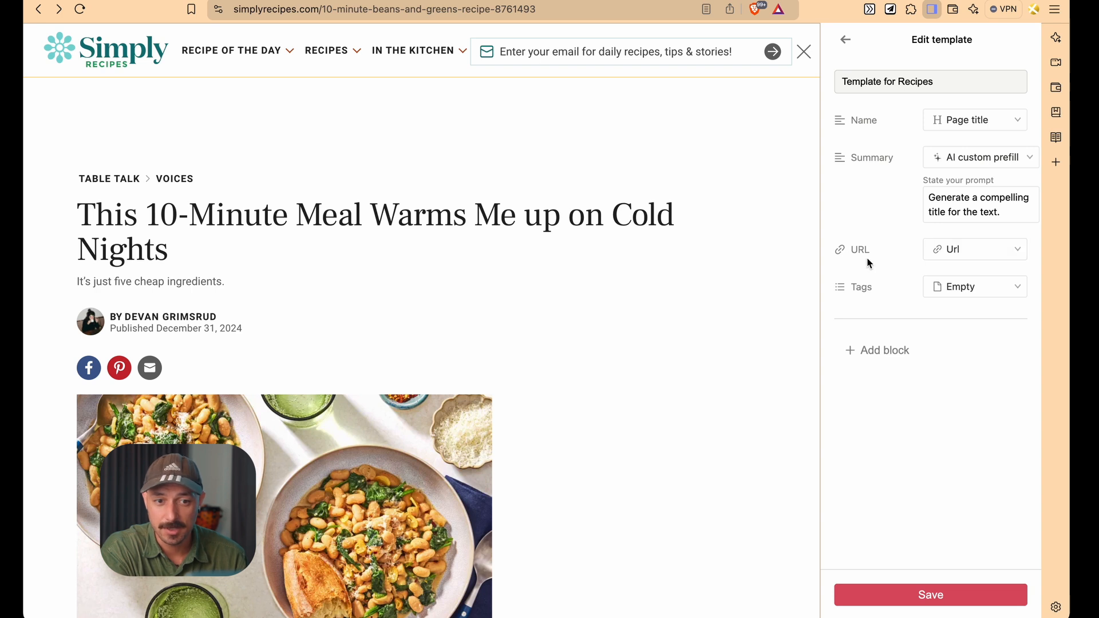
Add a Text block to the template containing the heading "## Headline"
{"action": "left_click", "coordinate": [990, 258]}
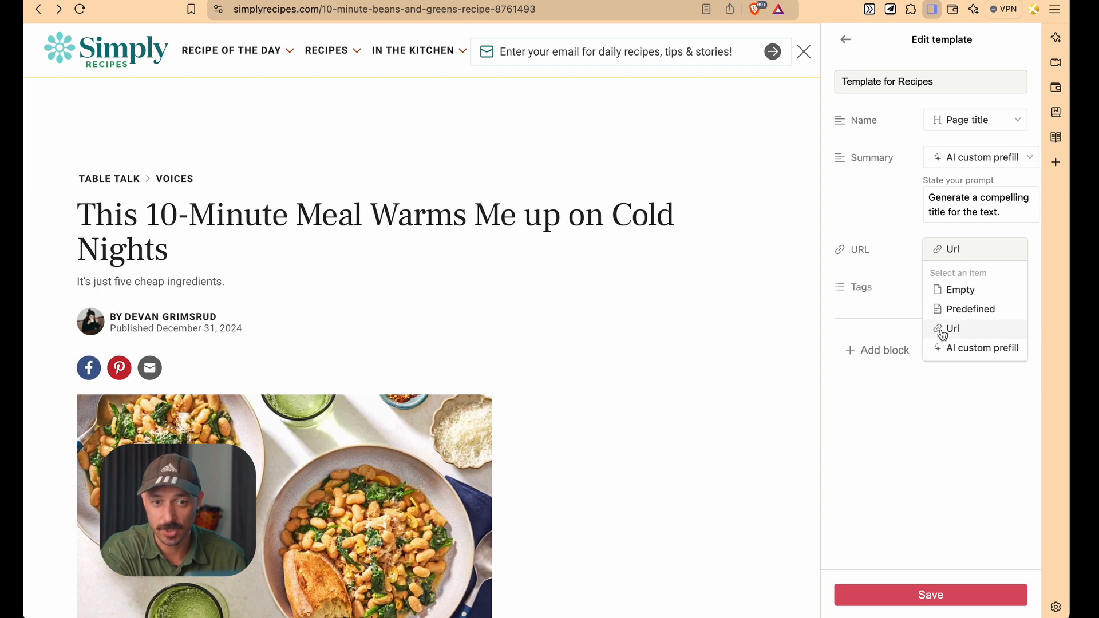
{"action": "left_click", "coordinate": [914, 435]}
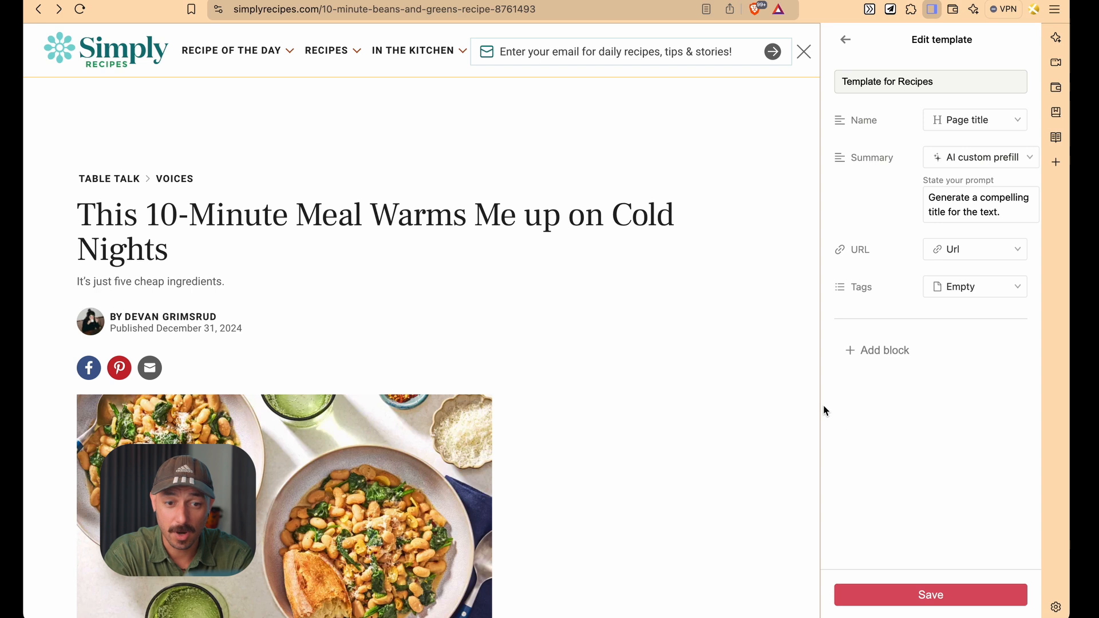
{"action": "left_click", "coordinate": [886, 355]}
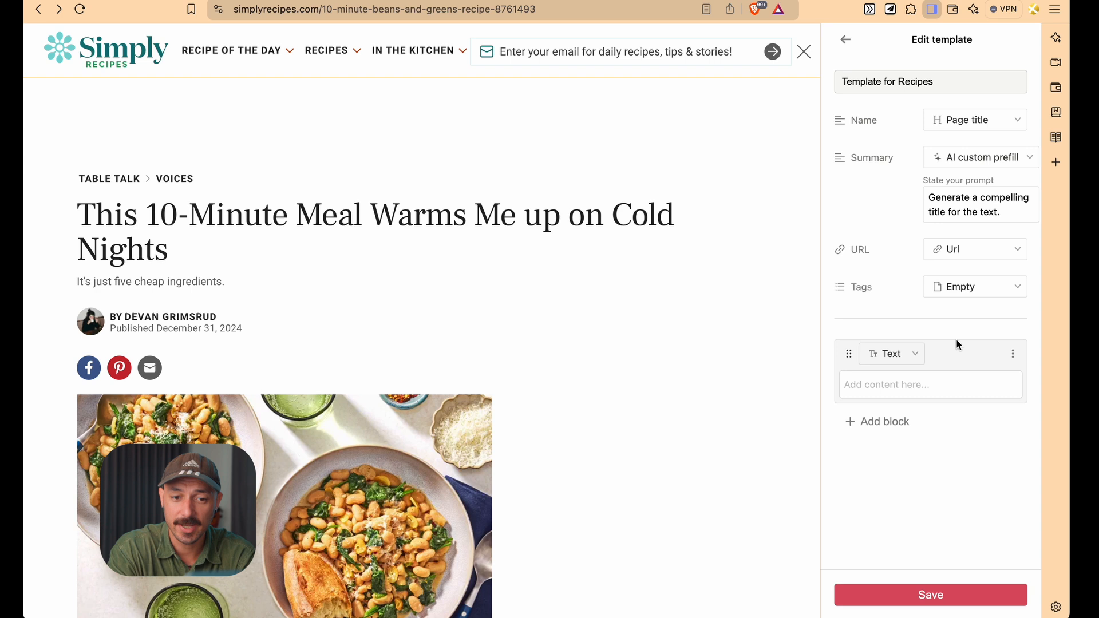
{"action": "left_click", "coordinate": [905, 366]}
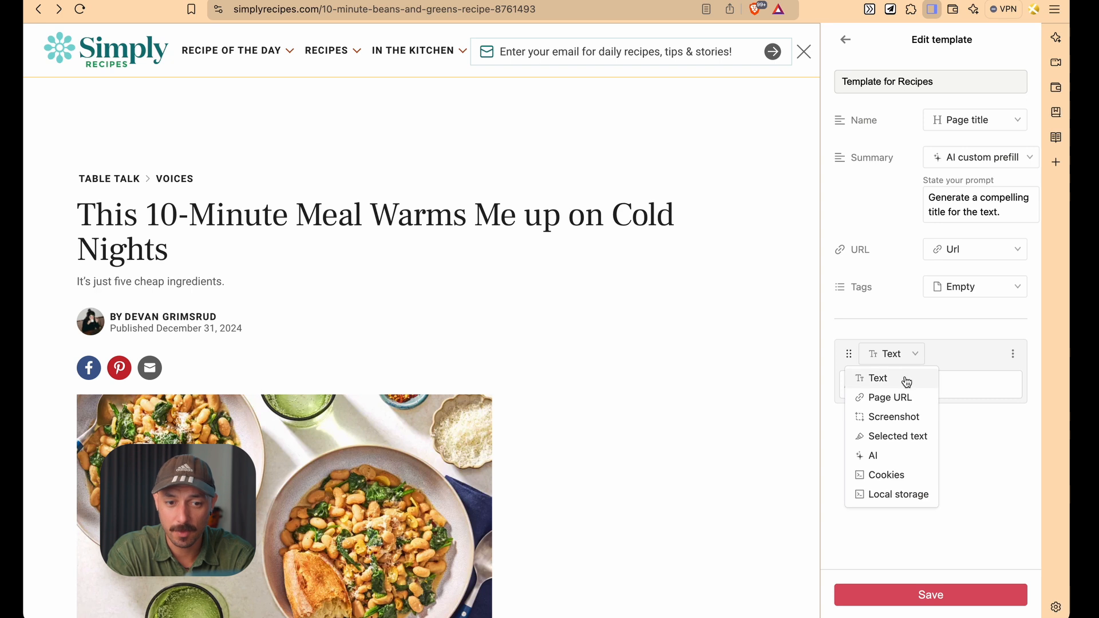
{"action": "left_click", "coordinate": [951, 382]}
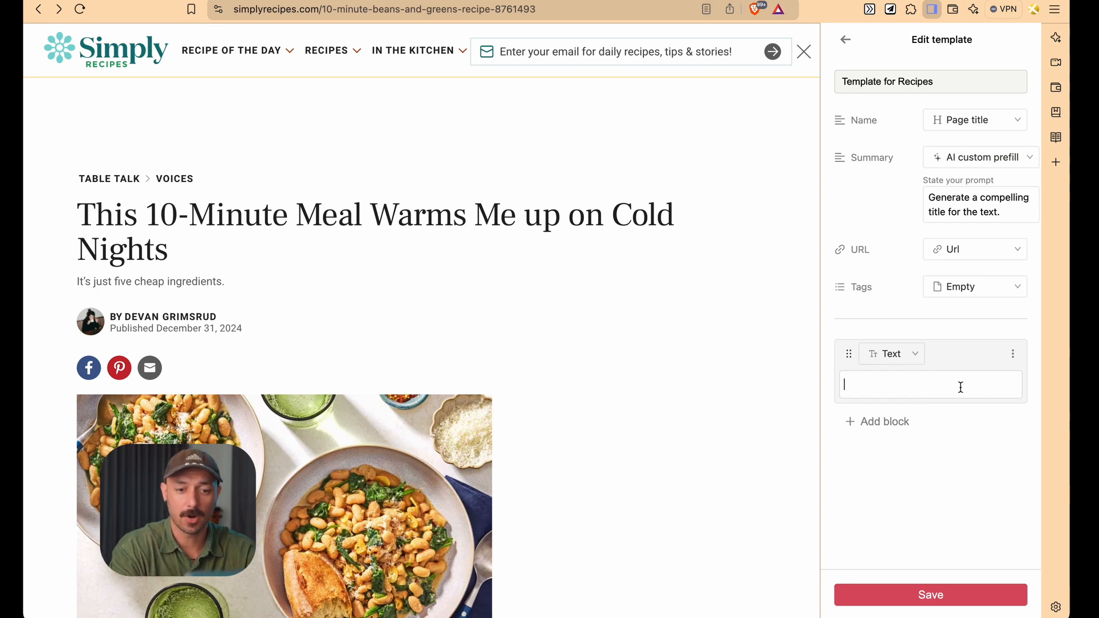
{"action": "type", "text": "##"}
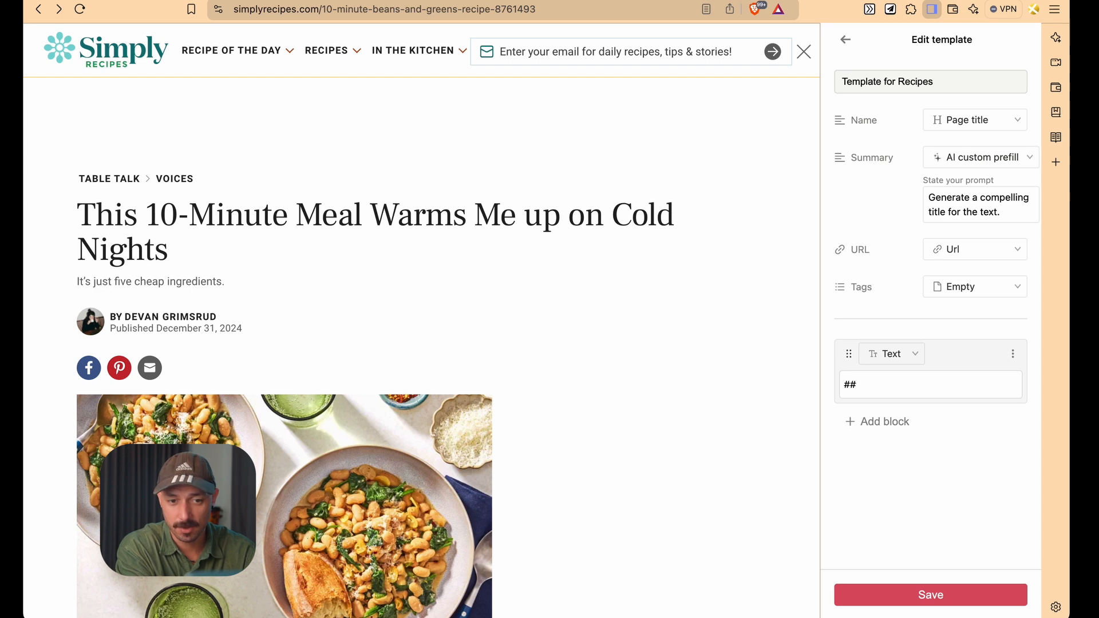
{"action": "type", "text": " Headline"}
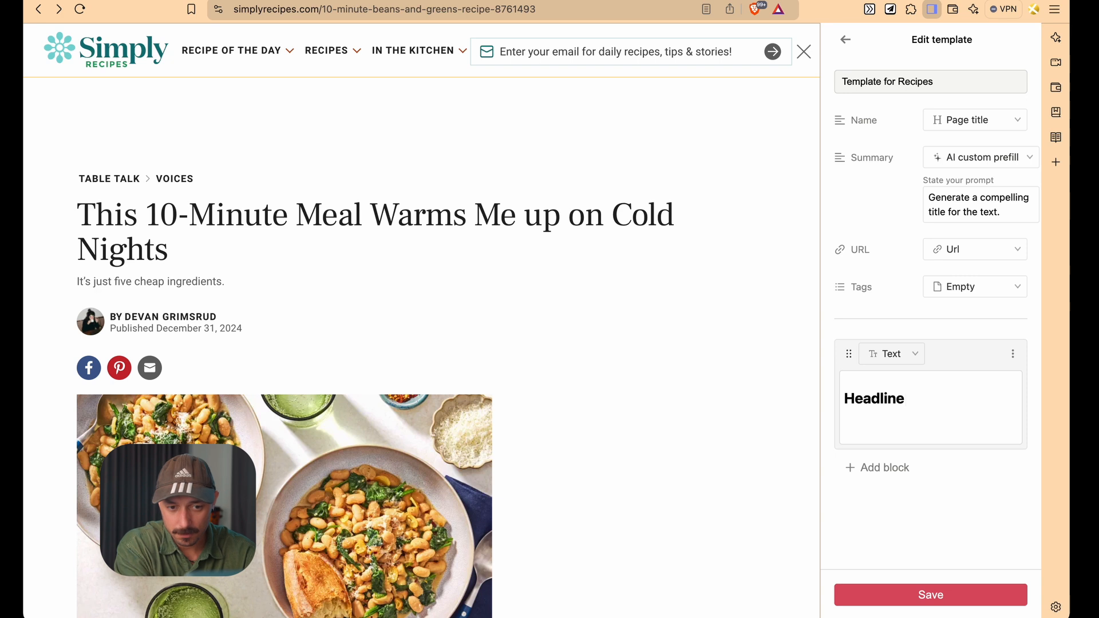
{"action": "key", "text": "Return"}
Add a second Text block reading "This is an example text."
{"action": "left_click", "coordinate": [898, 467]}
{"action": "left_click", "coordinate": [887, 502]}
{"action": "type", "text": "This is an example text"}
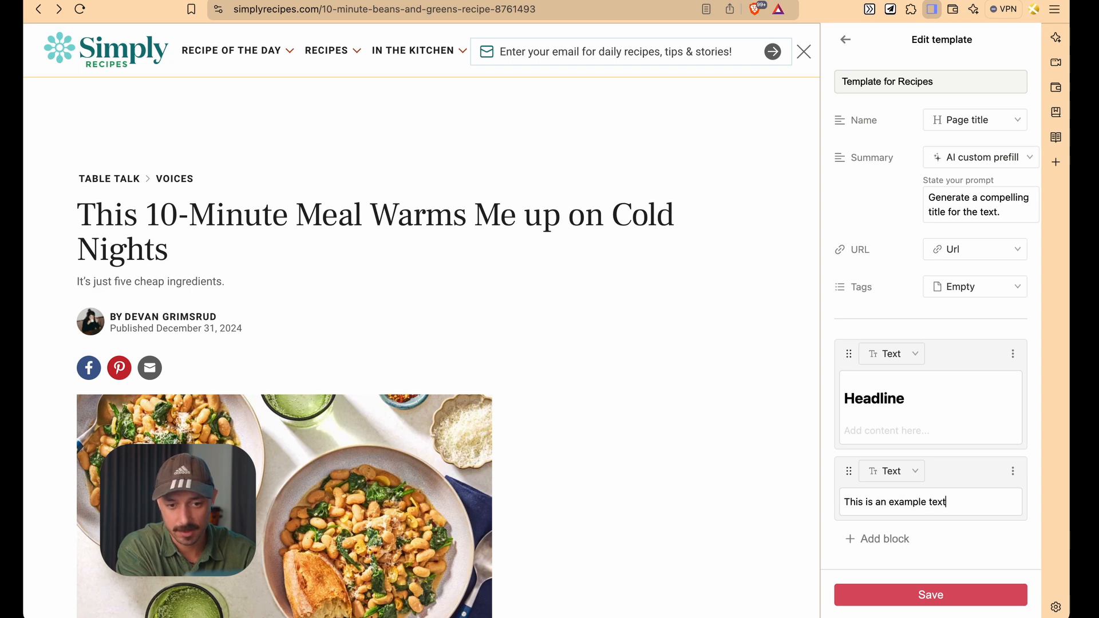
{"action": "type", "text": "."}
Add a third block to the template and set its type to Screenshot
{"action": "scroll", "coordinate": [927, 486], "scroll_direction": "down", "scroll_amount": 2}
{"action": "left_click", "coordinate": [875, 490]}
{"action": "scroll", "coordinate": [805, 465], "scroll_direction": "down", "scroll_amount": 2}
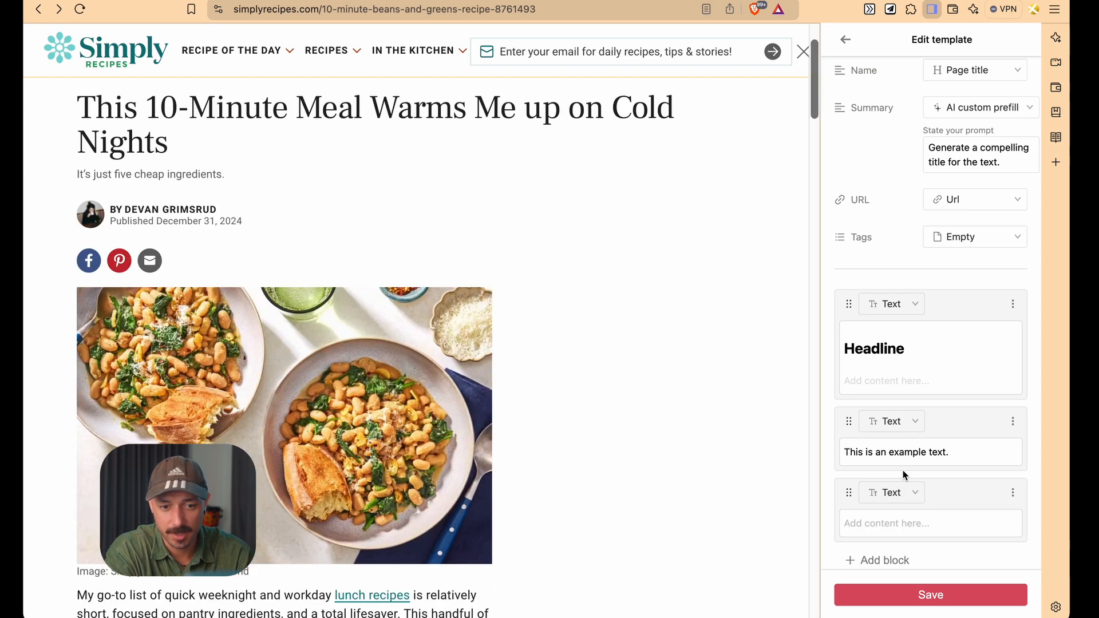
{"action": "left_click", "coordinate": [896, 492]}
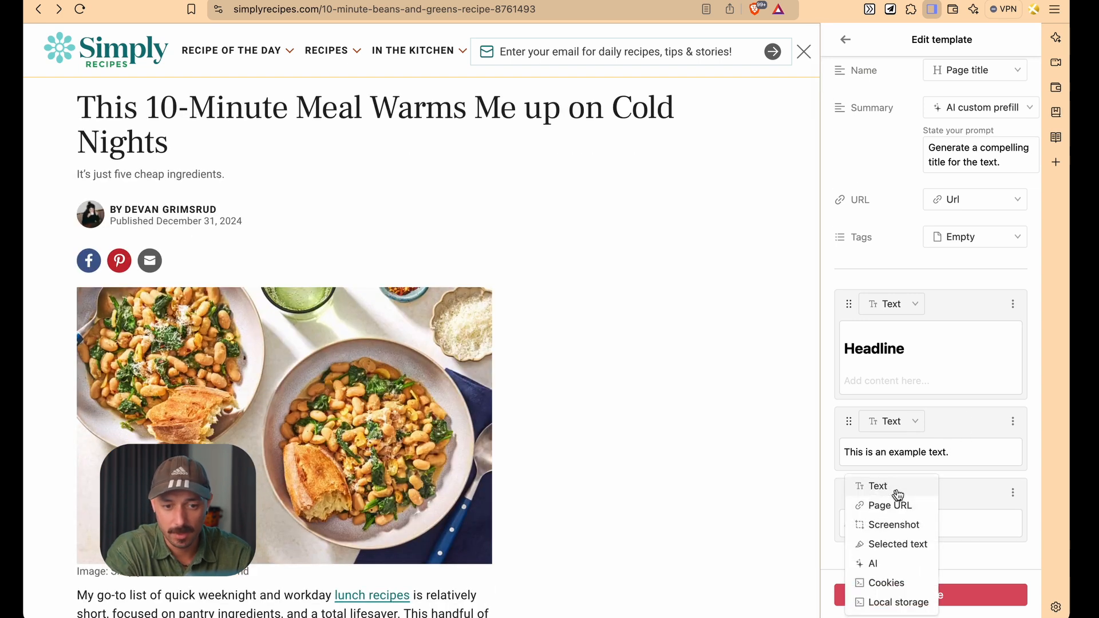
{"action": "left_click", "coordinate": [956, 473]}
{"action": "scroll", "coordinate": [954, 477], "scroll_direction": "down", "scroll_amount": 2}
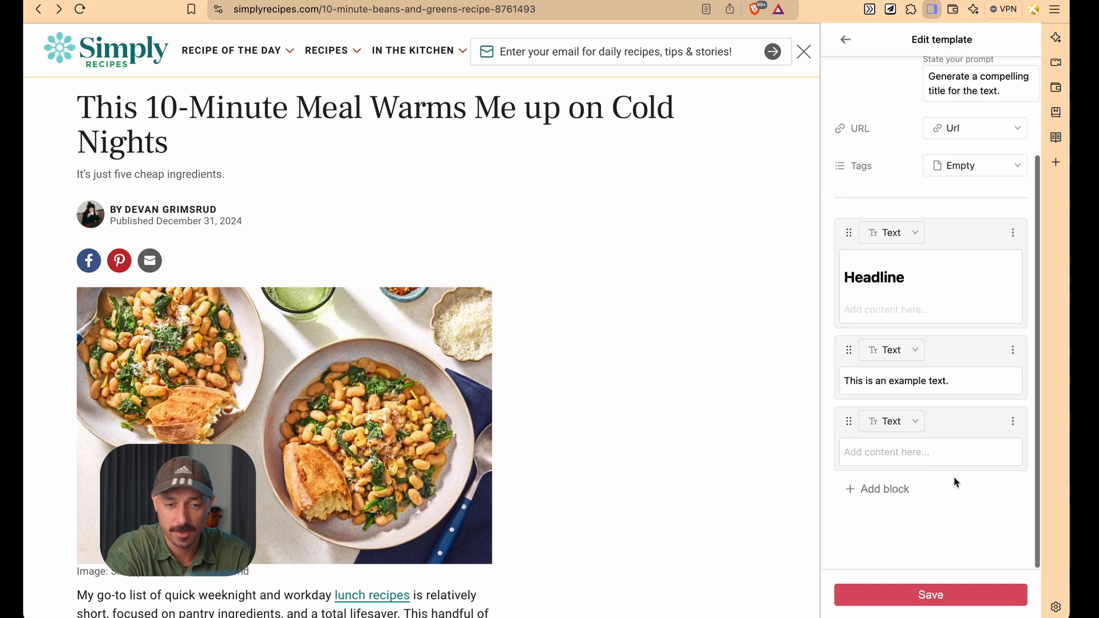
{"action": "left_click", "coordinate": [904, 428]}
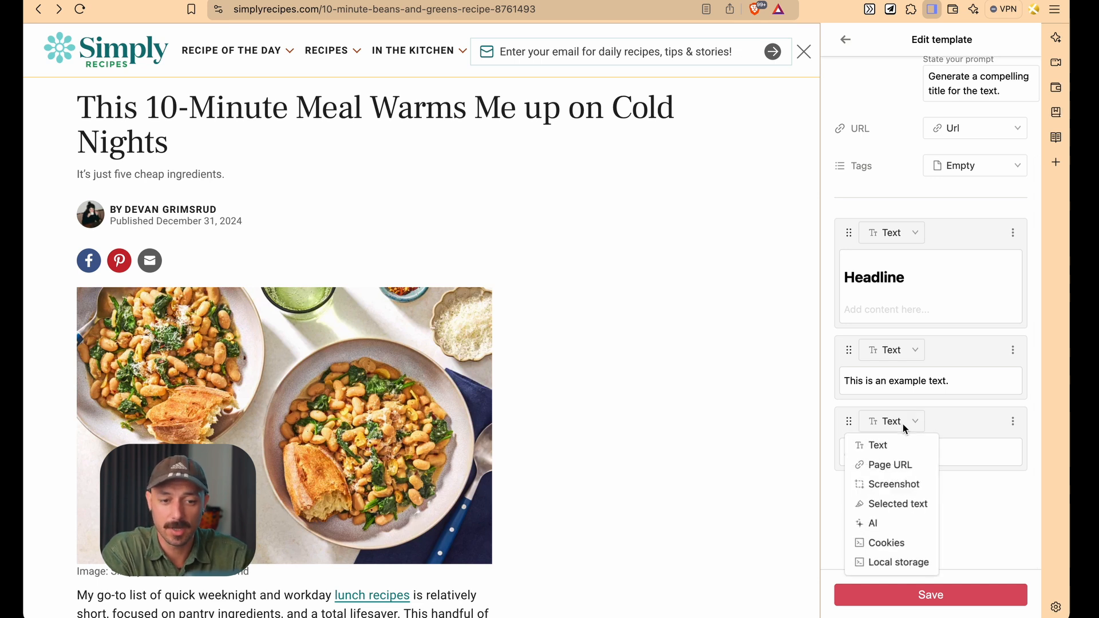
{"action": "left_click", "coordinate": [897, 487]}
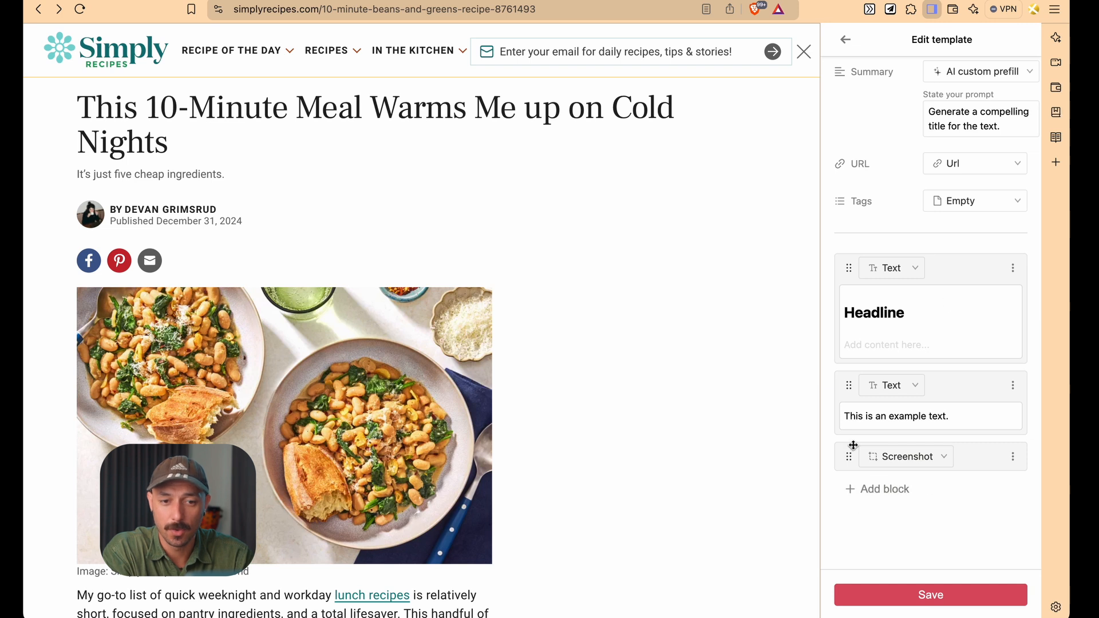
Replace the second block's text with "Look at this screenshot:"
{"action": "left_click", "coordinate": [944, 416]}
{"action": "key", "text": "super+a"}
{"action": "type", "text": "Look at thi s"}
{"action": "key", "text": "BackSpace"}
{"action": "key", "text": "BackSpace"}
{"action": "type", "text": "s screenshot:"}
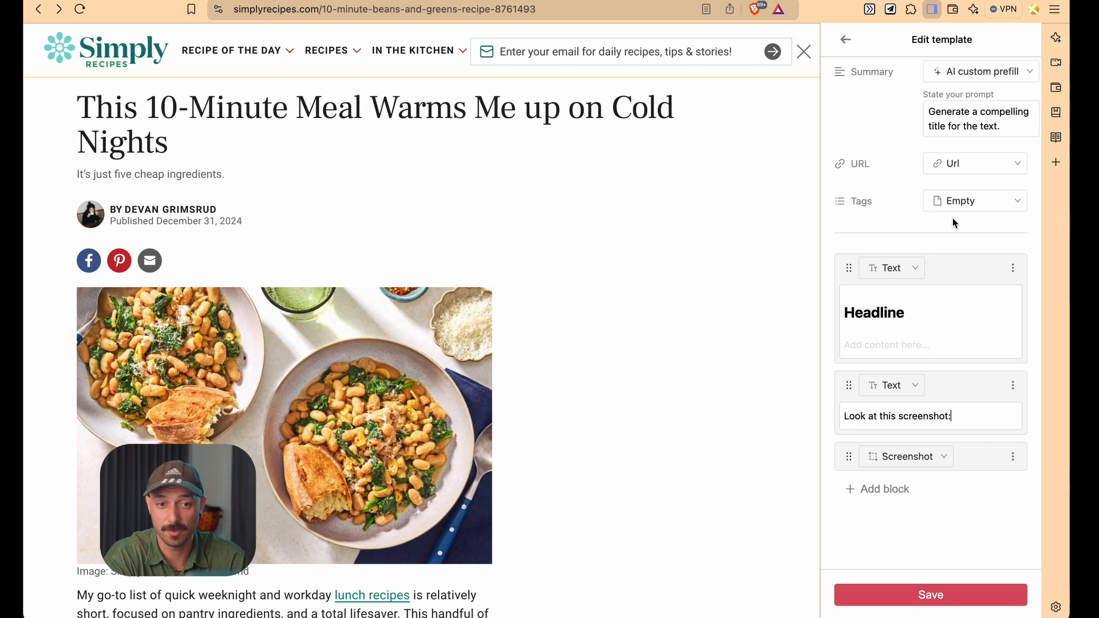
Add an AI block after the screenshot block
{"action": "scroll", "coordinate": [952, 217], "scroll_direction": "up", "scroll_amount": 3}
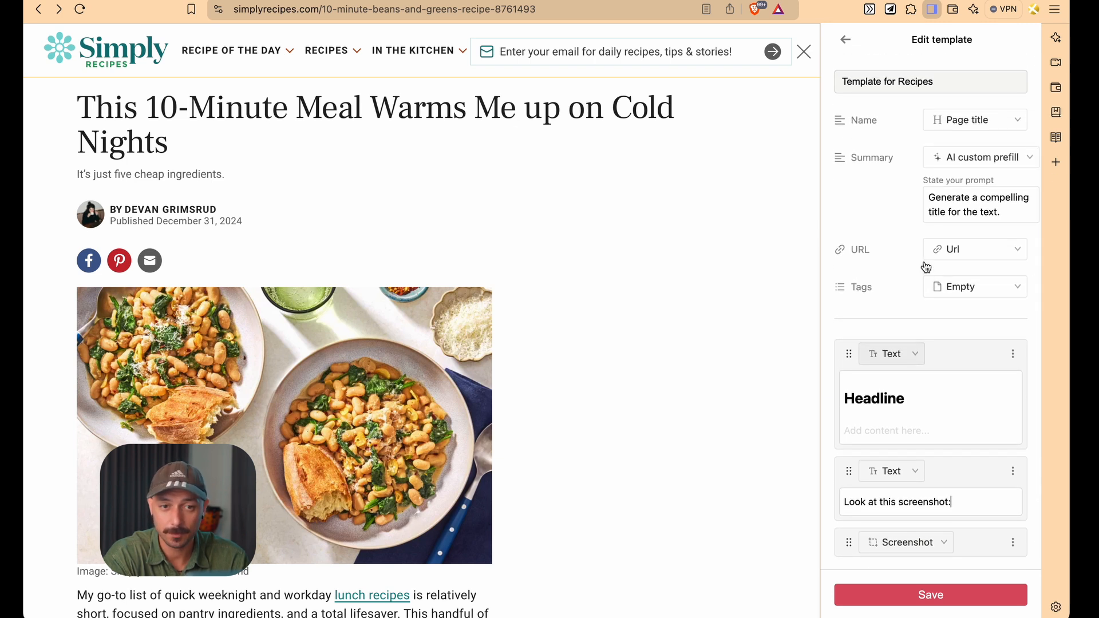
{"action": "scroll", "coordinate": [919, 389], "scroll_direction": "down", "scroll_amount": 3}
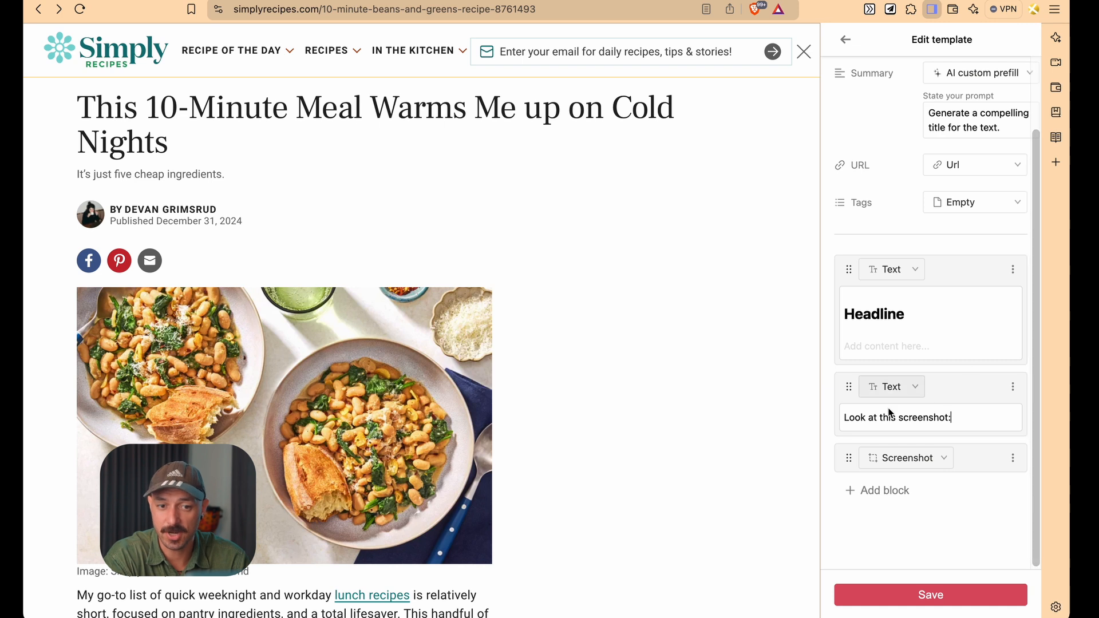
{"action": "left_click", "coordinate": [882, 490]}
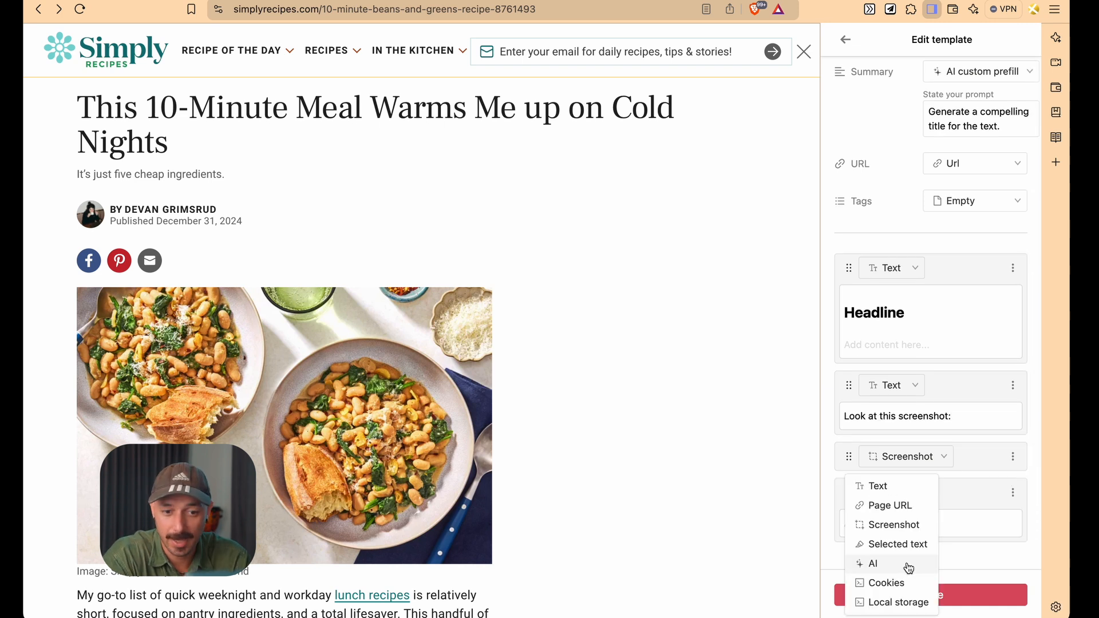
{"action": "left_click", "coordinate": [907, 566]}
Keep the AI block's "Summarize the text." prompt and save the Template for Recipes template
{"action": "scroll", "coordinate": [953, 527], "scroll_direction": "down", "scroll_amount": 2}
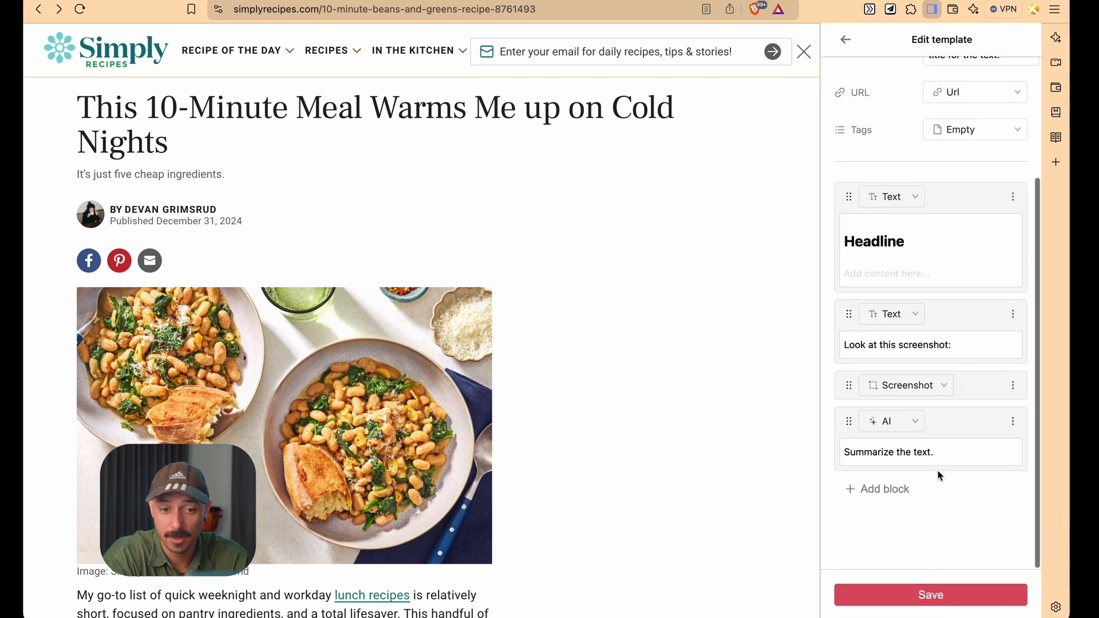
{"action": "triple_click", "coordinate": [934, 452]}
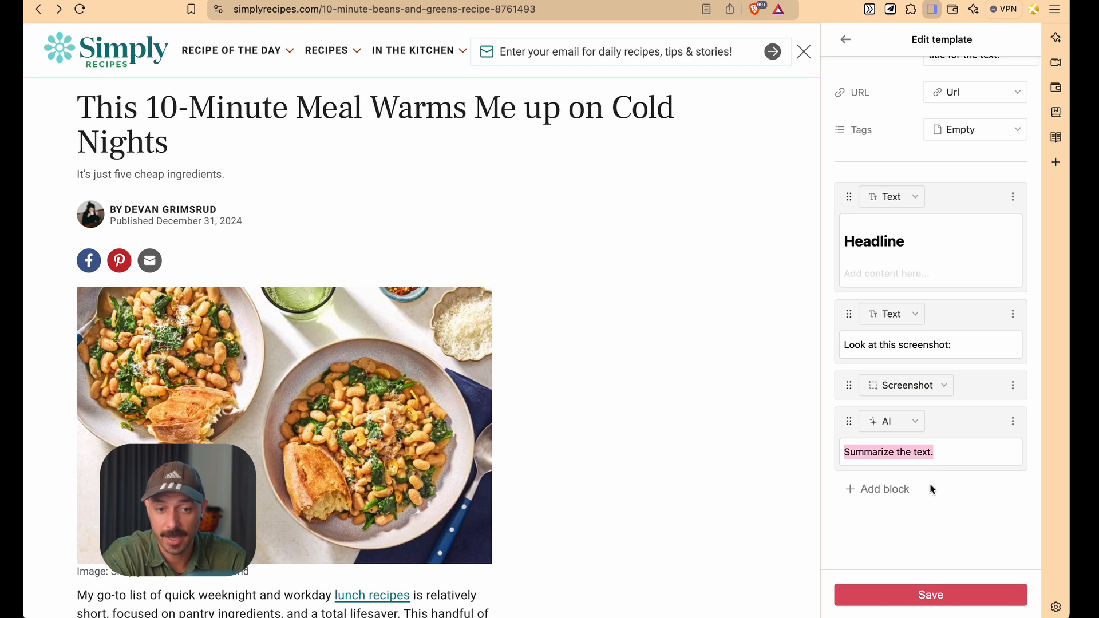
{"action": "scroll", "coordinate": [970, 446], "scroll_direction": "up", "scroll_amount": 1}
{"action": "scroll", "coordinate": [969, 444], "scroll_direction": "down", "scroll_amount": 1}
{"action": "left_click", "coordinate": [943, 452]}
{"action": "triple_click", "coordinate": [943, 452]}
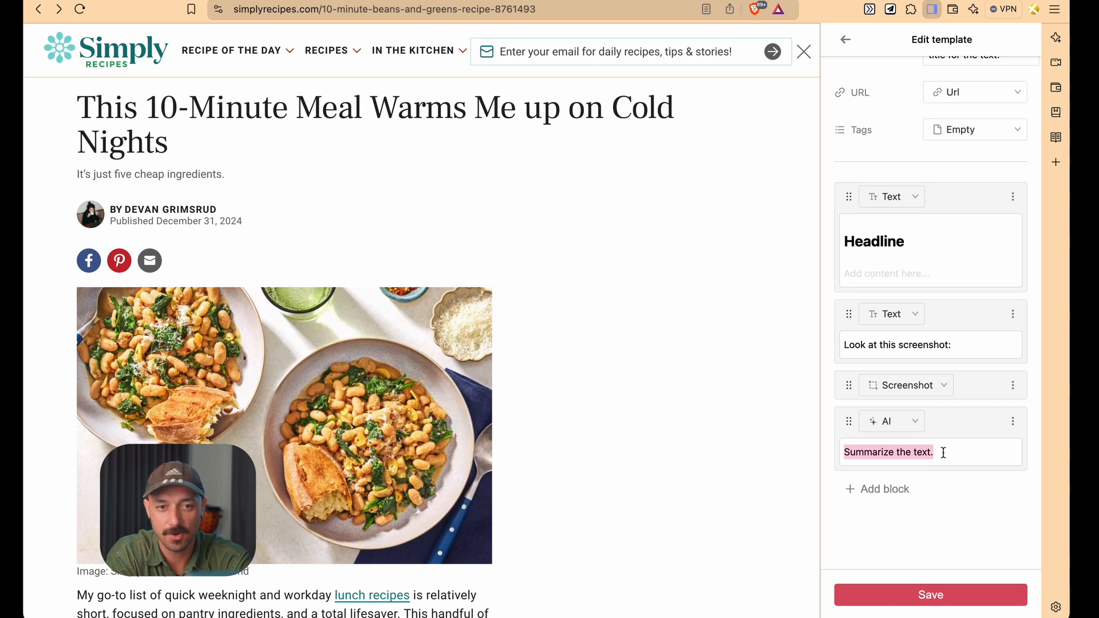
{"action": "left_click", "coordinate": [930, 595]}
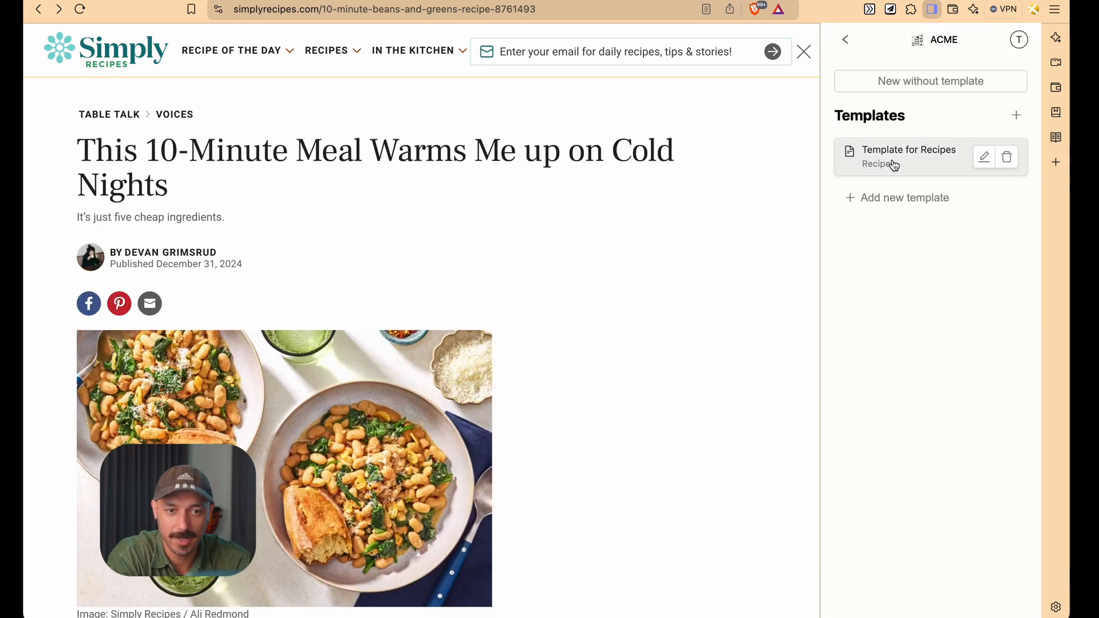
Clip the current recipe page with Template for Recipes and review the generated title, summary, URL and blocks
{"action": "left_click", "coordinate": [892, 165]}
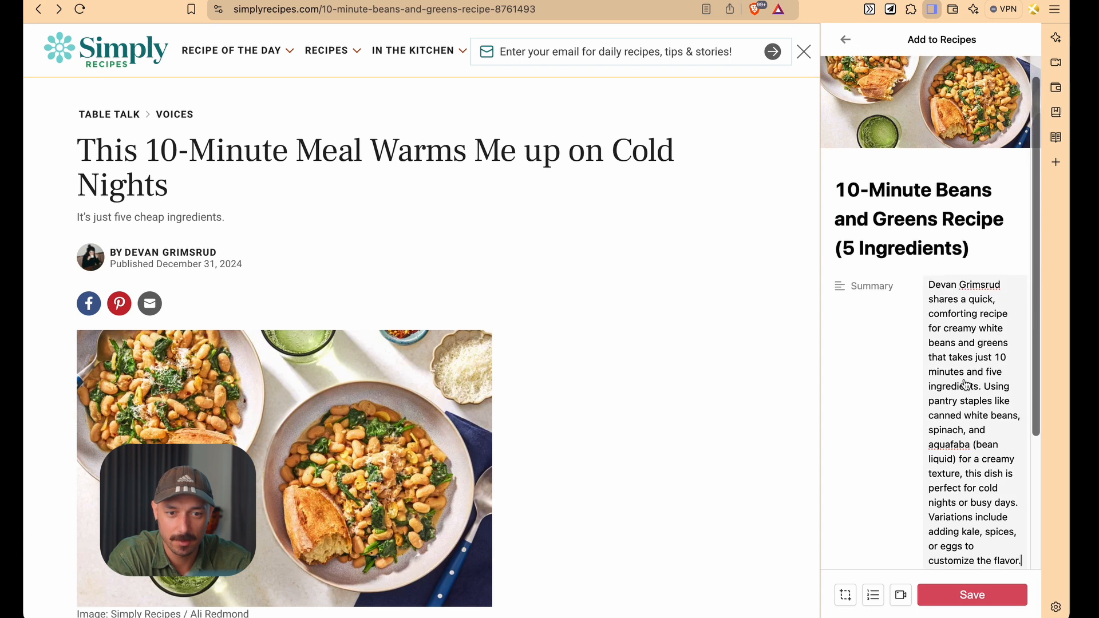
{"action": "scroll", "coordinate": [966, 384], "scroll_direction": "down", "scroll_amount": 3}
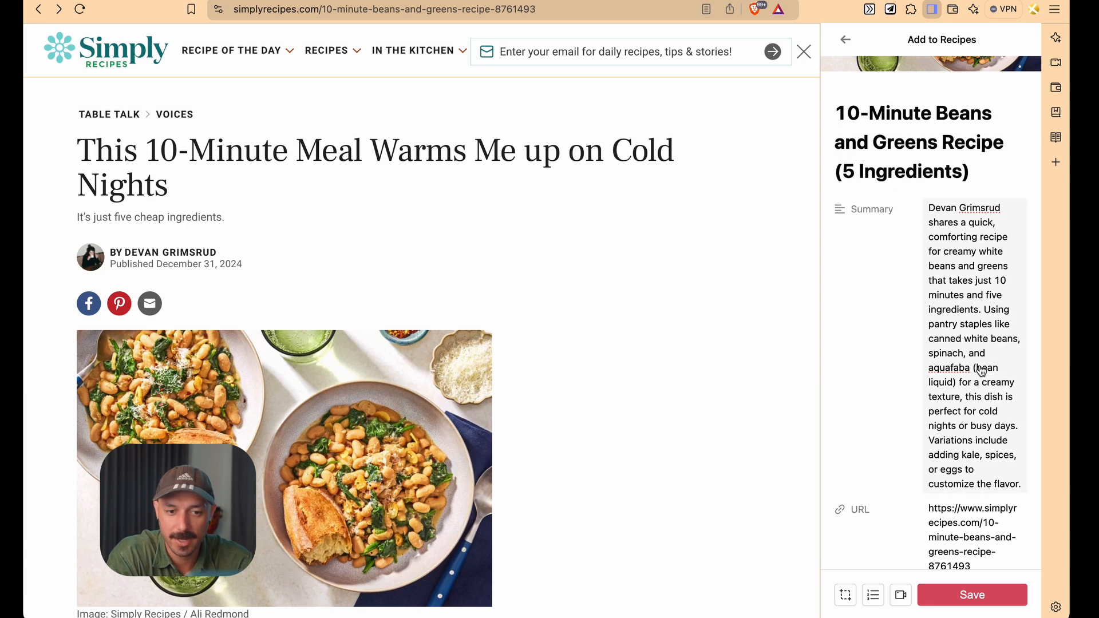
{"action": "scroll", "coordinate": [980, 371], "scroll_direction": "down", "scroll_amount": 5}
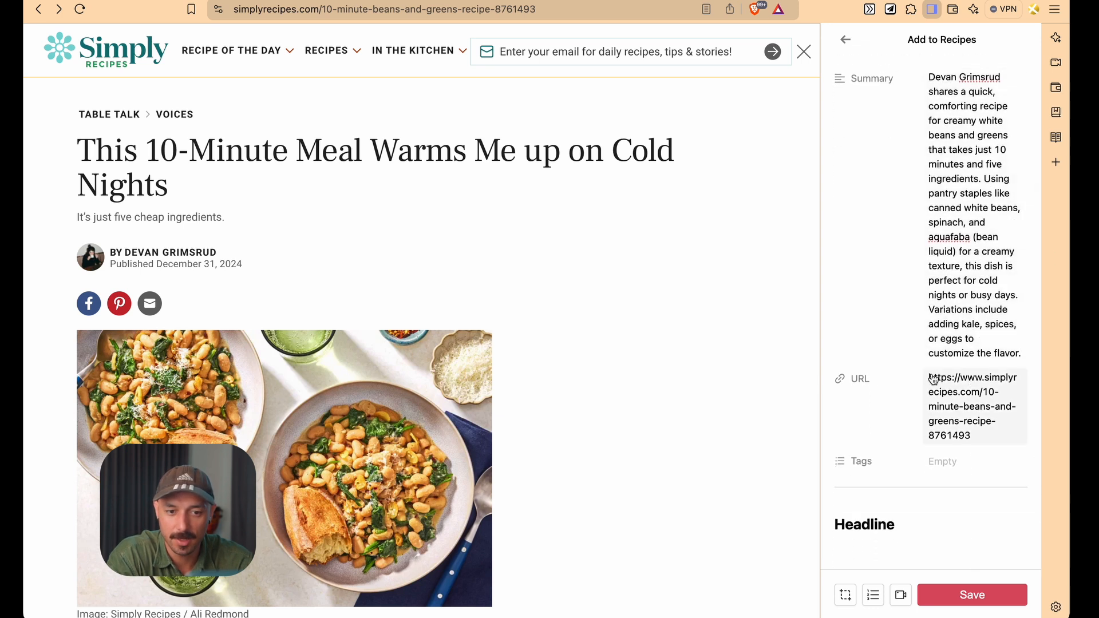
{"action": "scroll", "coordinate": [933, 379], "scroll_direction": "up", "scroll_amount": 8}
{"action": "scroll", "coordinate": [933, 379], "scroll_direction": "up", "scroll_amount": 2}
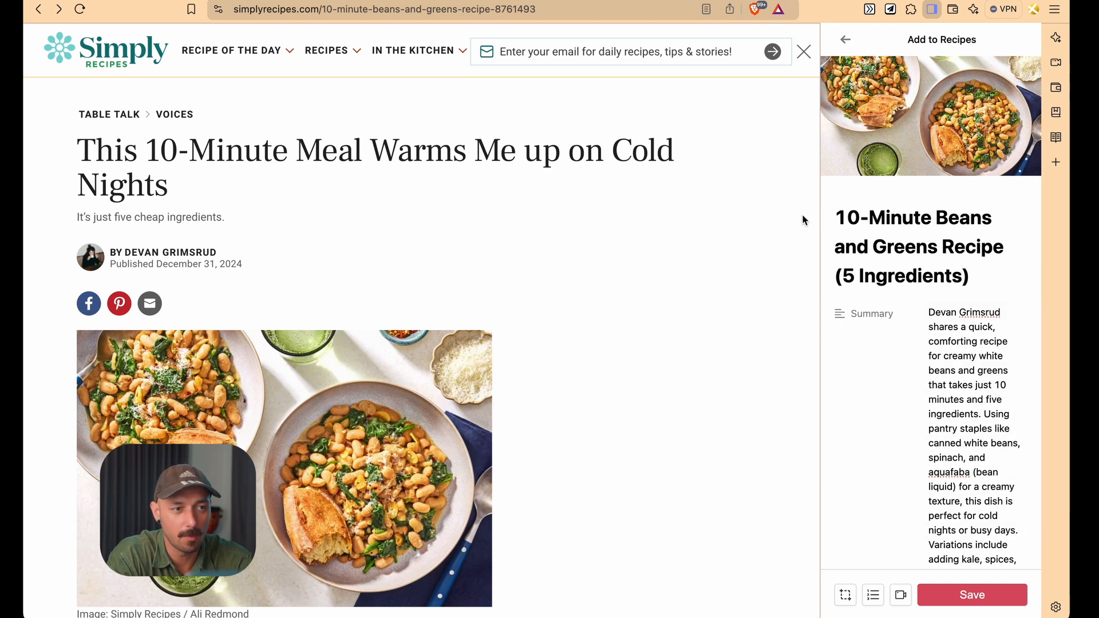
{"action": "mouse_move", "coordinate": [927, 124]}
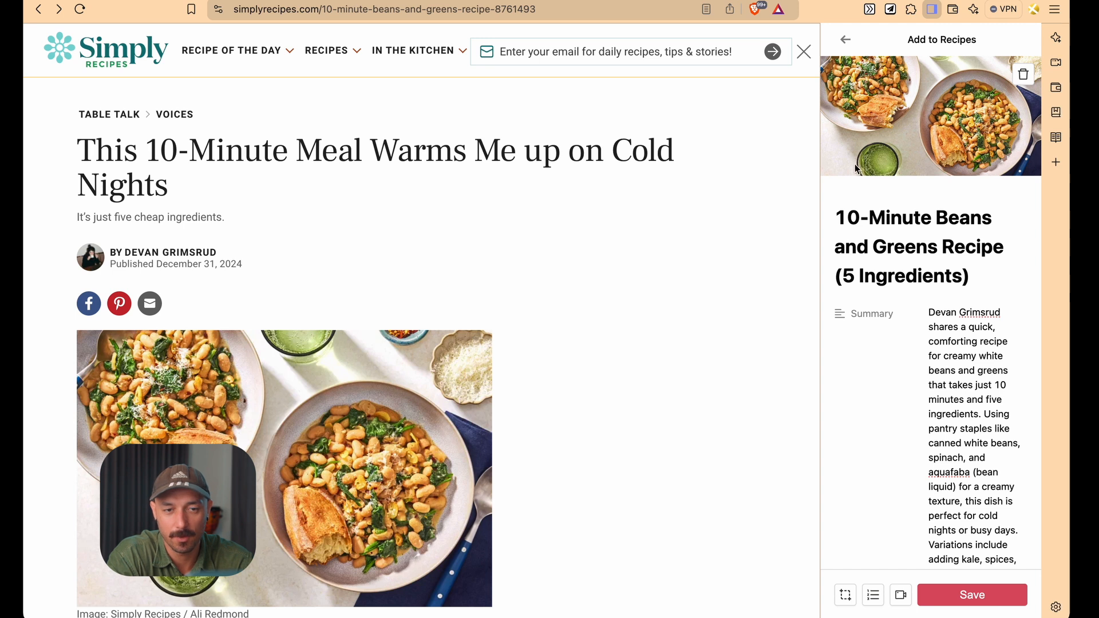
{"action": "scroll", "coordinate": [971, 327], "scroll_direction": "down", "scroll_amount": 1}
{"action": "left_click", "coordinate": [970, 328]}
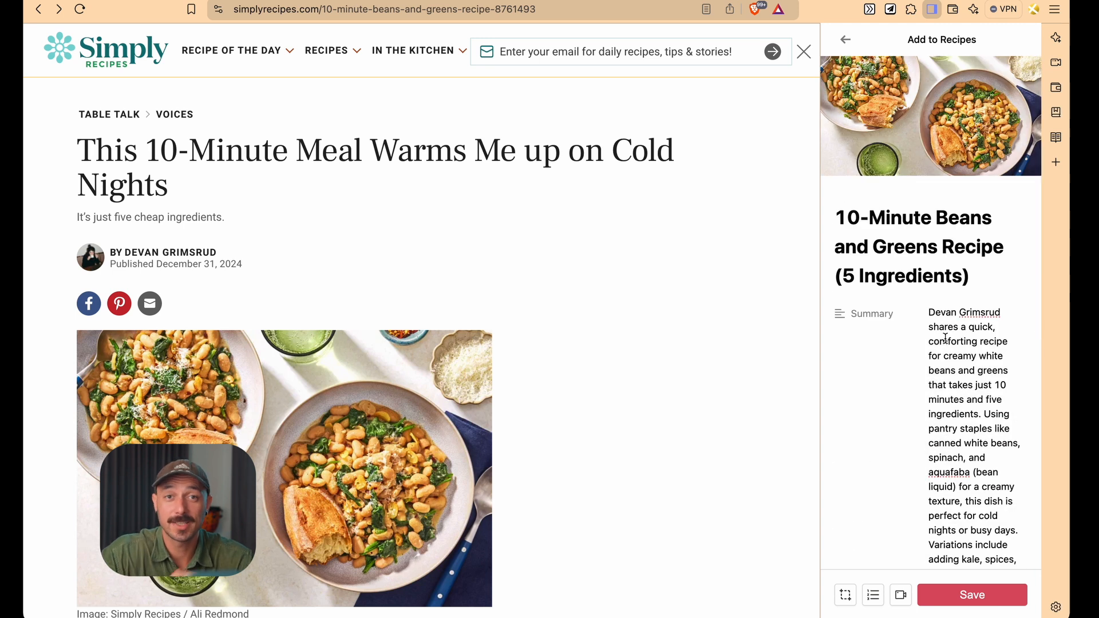